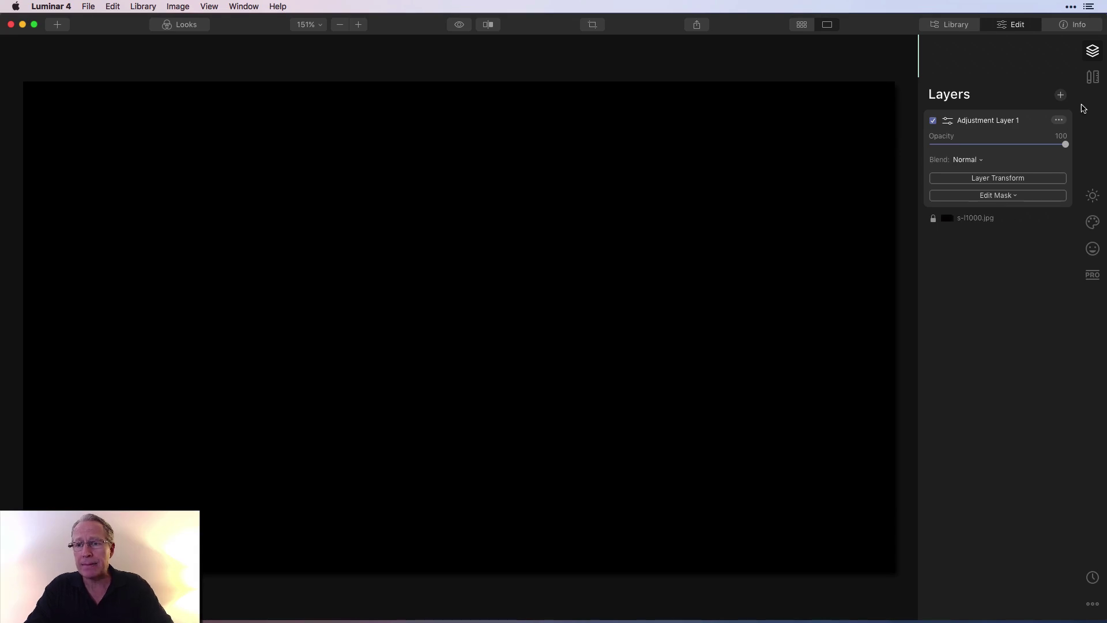
Expand Adjustment Layer 1's Light adjustments in Essentials, briefly showing then hiding Advanced Settings
left_click(1093, 196)
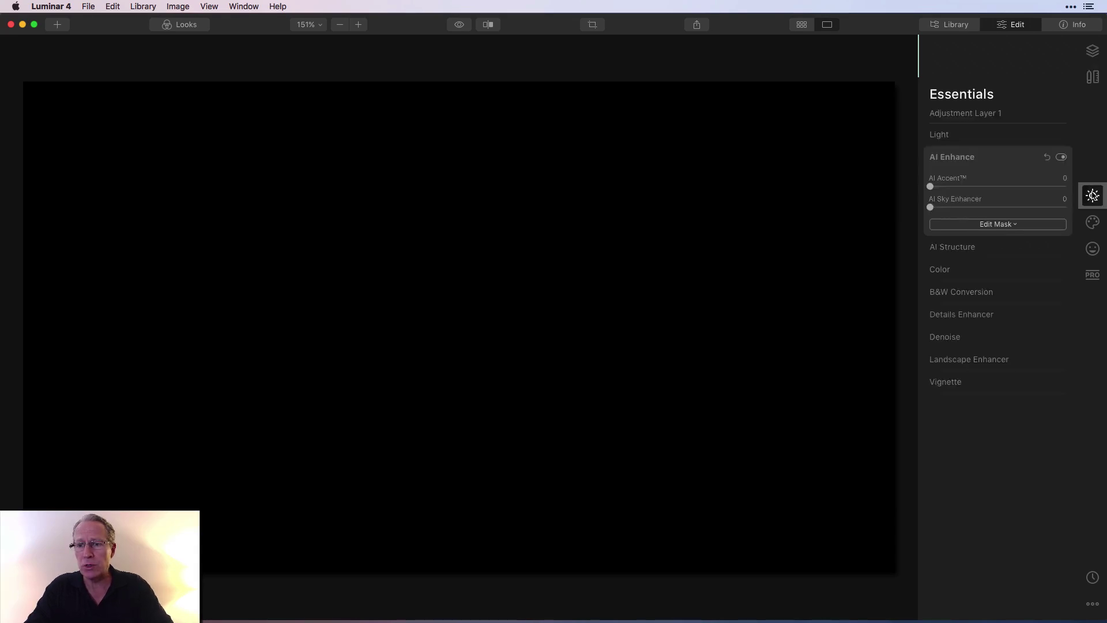
left_click(971, 134)
left_click(982, 306)
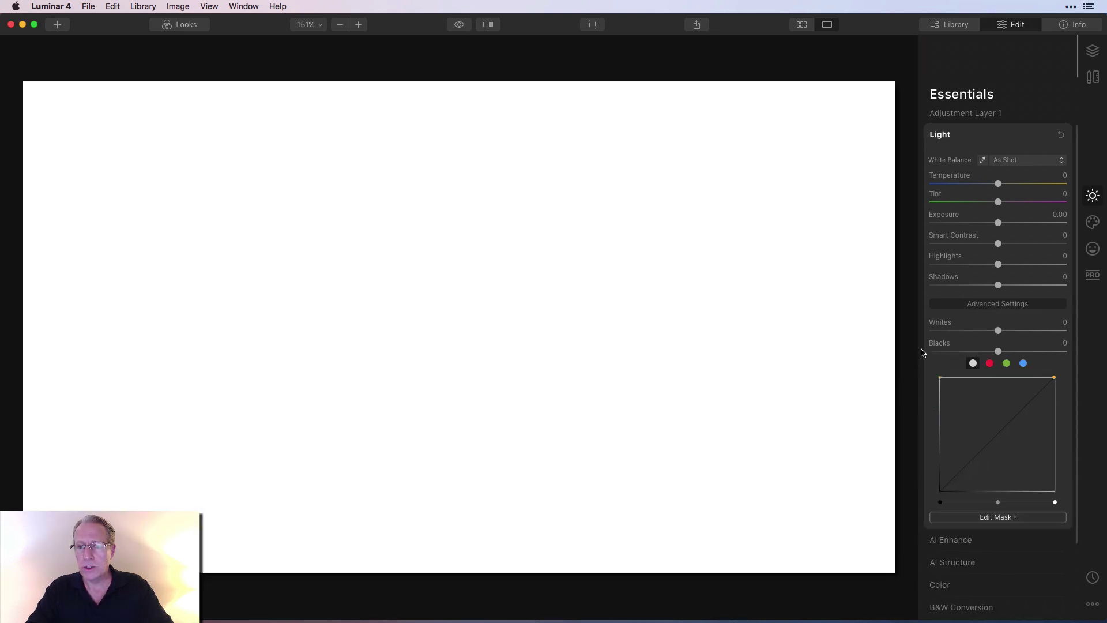
left_click(1003, 304)
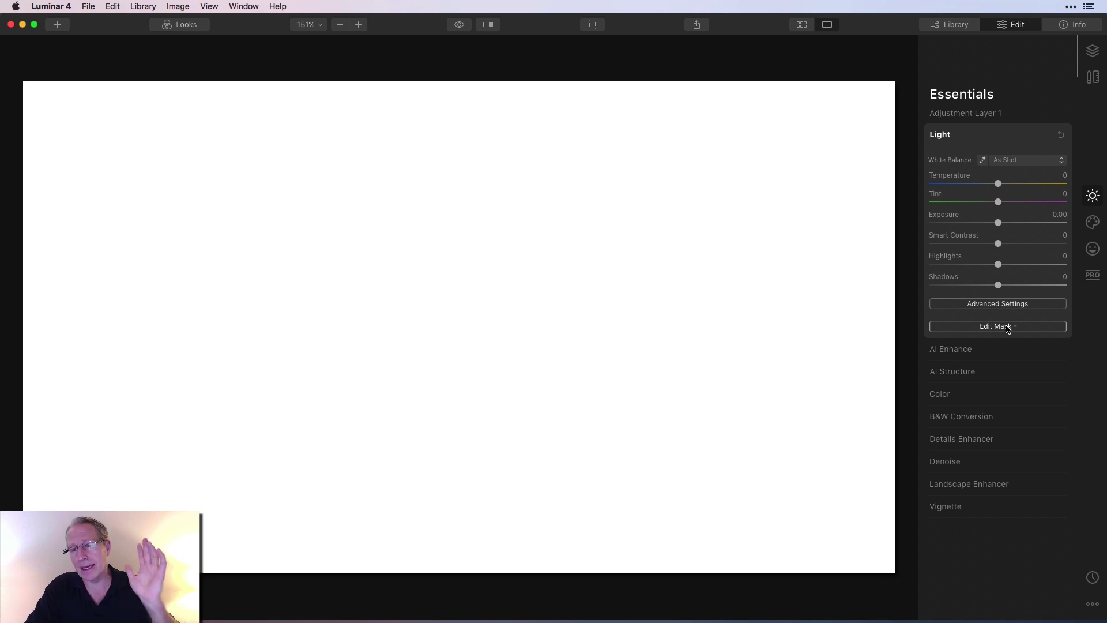
Draw a gradient mask on Adjustment Layer 1, white at the top fading to black below
left_click(1007, 328)
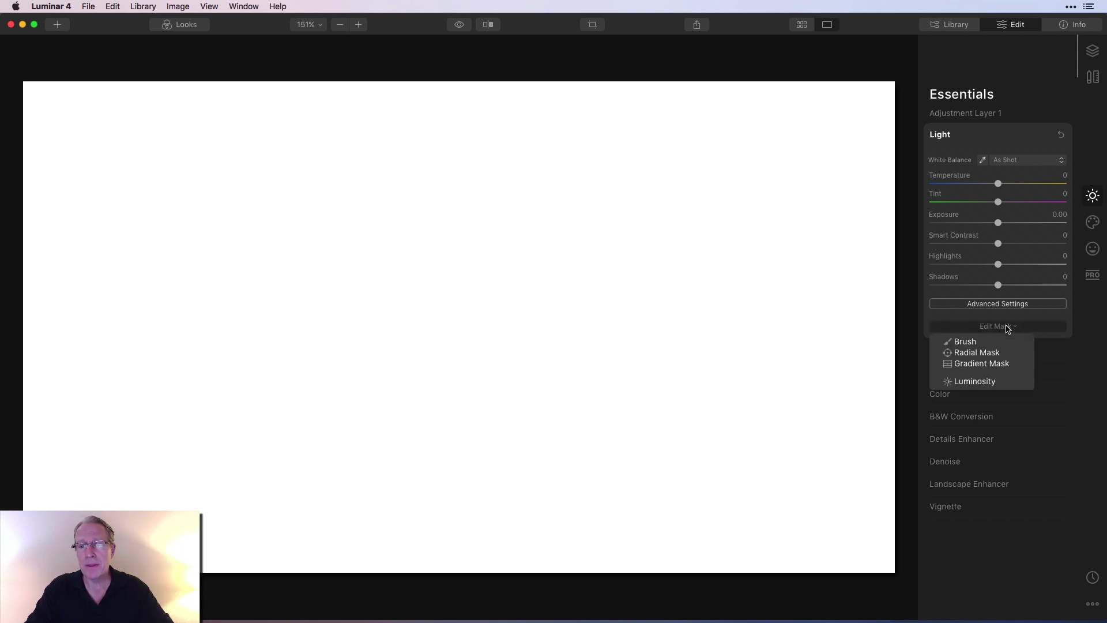
left_click(987, 364)
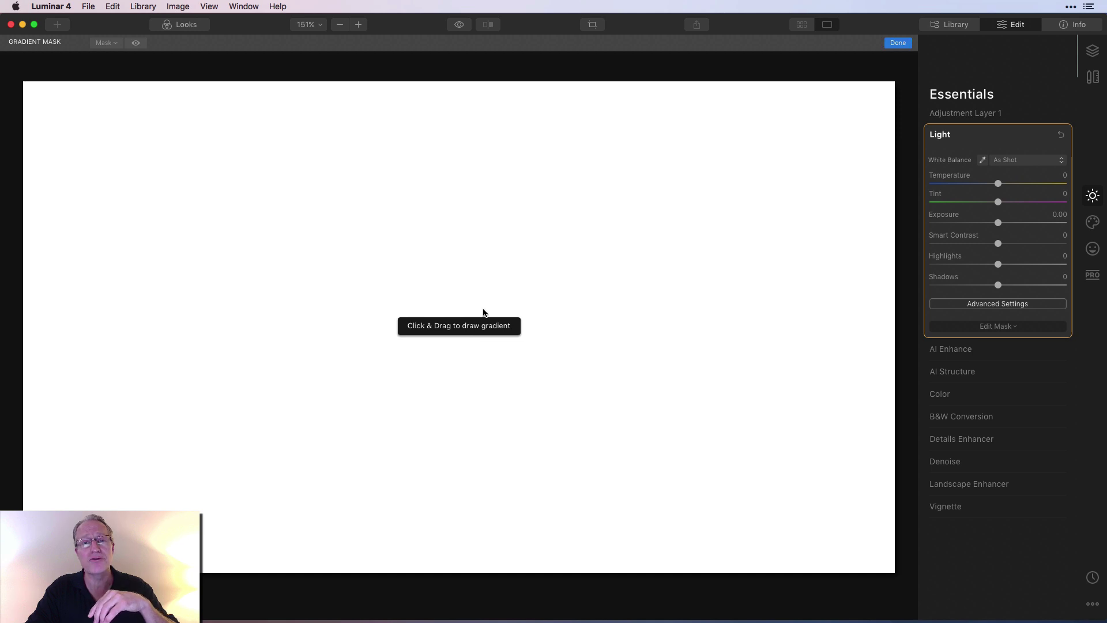
left_click_drag(499, 257, 499, 355)
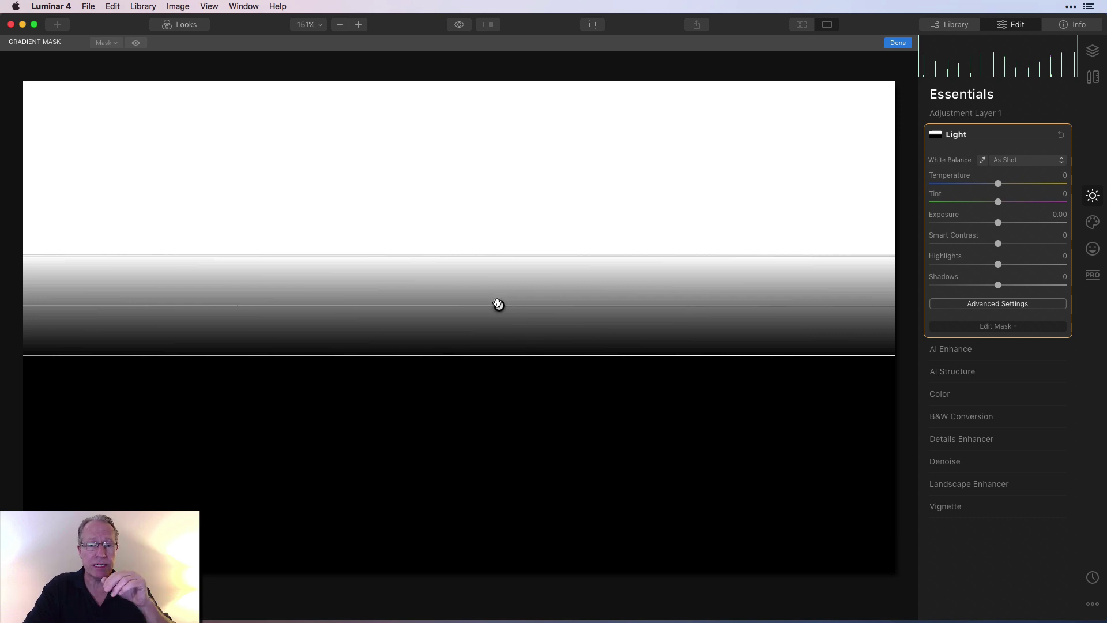
Lower and tilt the gradient band, then widen its transition upward toward the top third
mouse_move(497, 304)
left_mouse_down()
mouse_move(499, 262)
mouse_move(504, 326)
mouse_move(487, 317)
left_mouse_up()
mouse_move(622, 321)
left_mouse_down()
mouse_move(616, 284)
mouse_move(609, 333)
mouse_move(613, 317)
left_mouse_up()
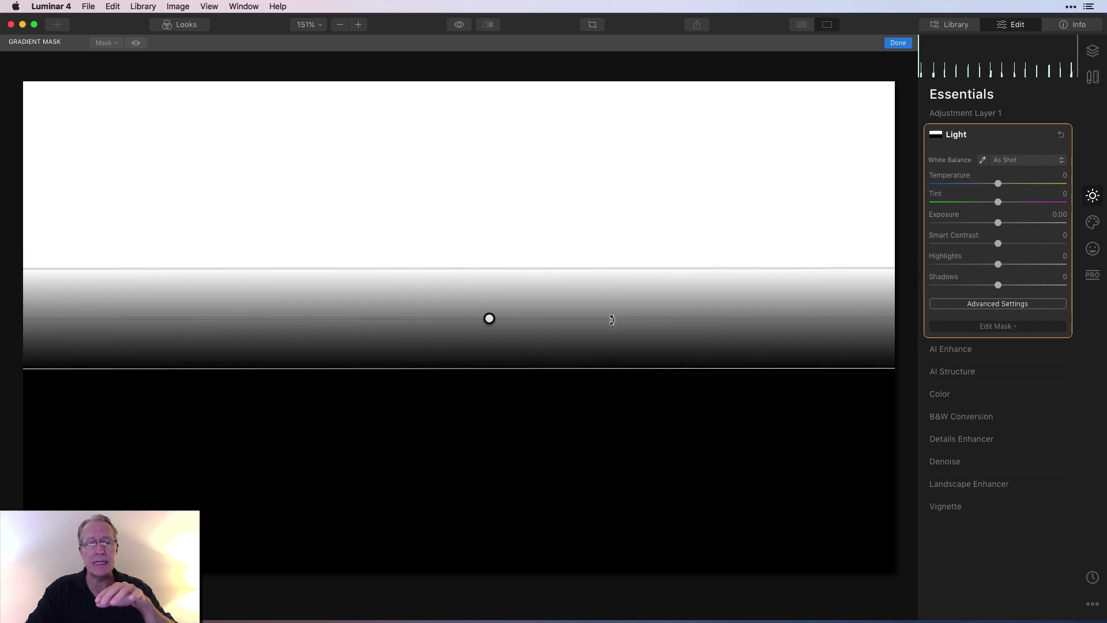
left_click_drag(530, 264, 553, 206)
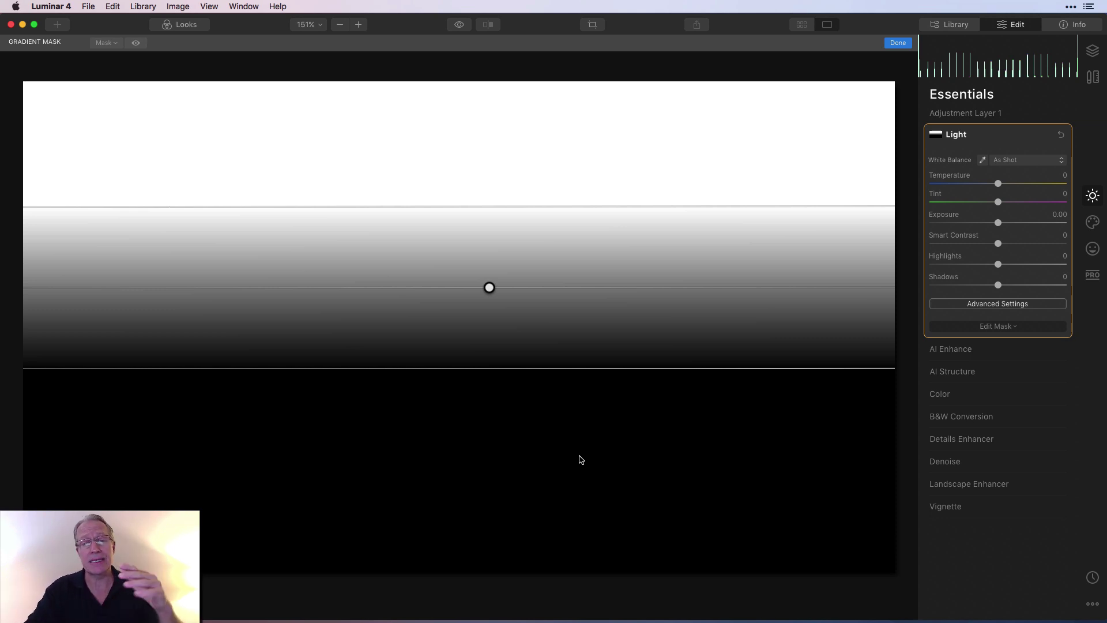
Rotate and narrow the demo gradient, then flip it so black sits above
mouse_move(667, 287)
left_mouse_down()
mouse_move(660, 250)
mouse_move(660, 284)
left_mouse_up()
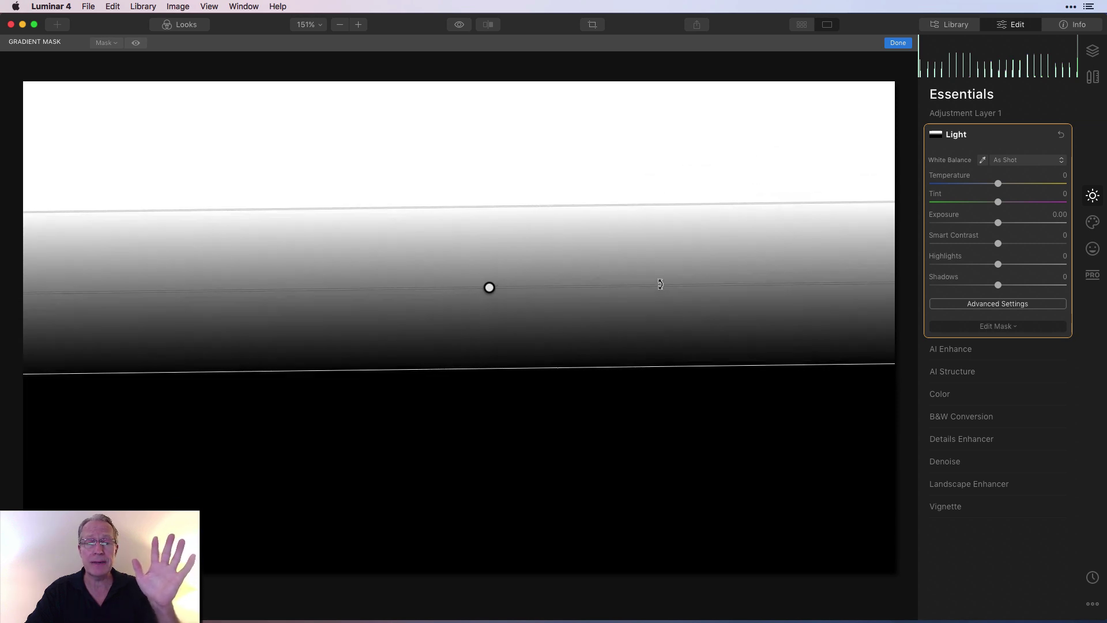
left_click_drag(545, 207, 571, 266)
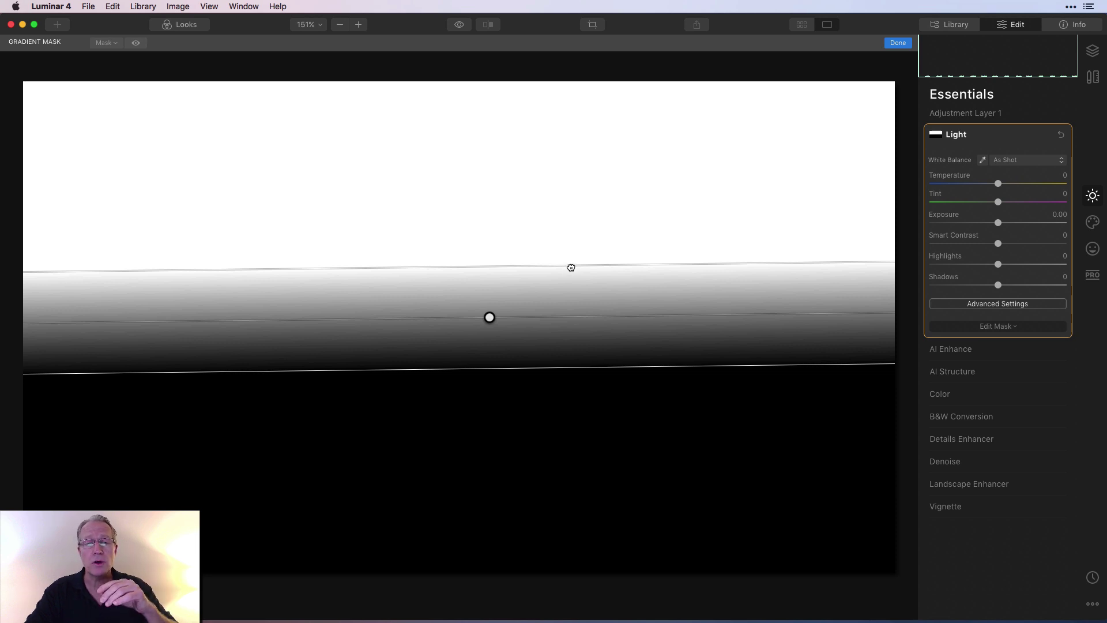
left_click_drag(622, 317, 524, 319)
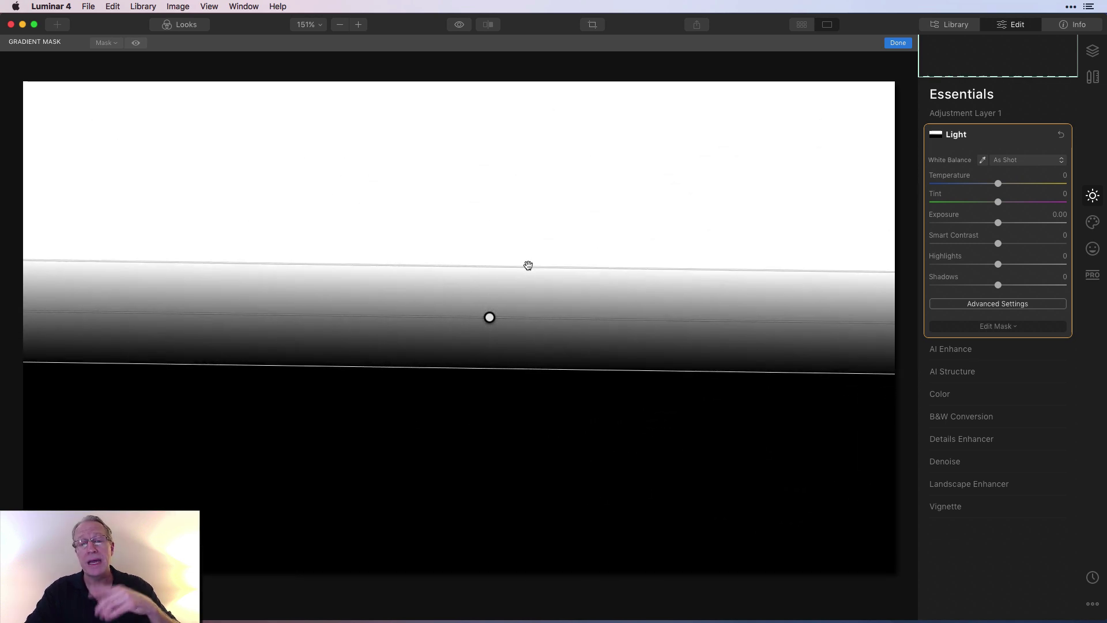
left_click_drag(528, 265, 517, 287)
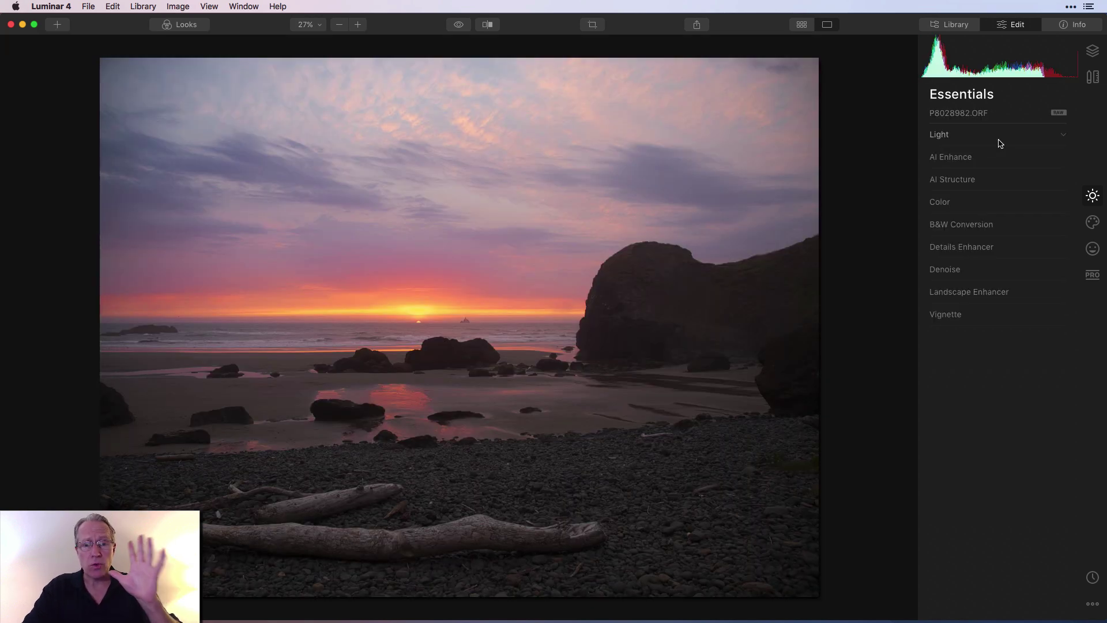
Add Adjustment Layer 1 to the sunset photo with a gradient mask along the horizon covering the sky
left_click(1093, 58)
left_click(1061, 96)
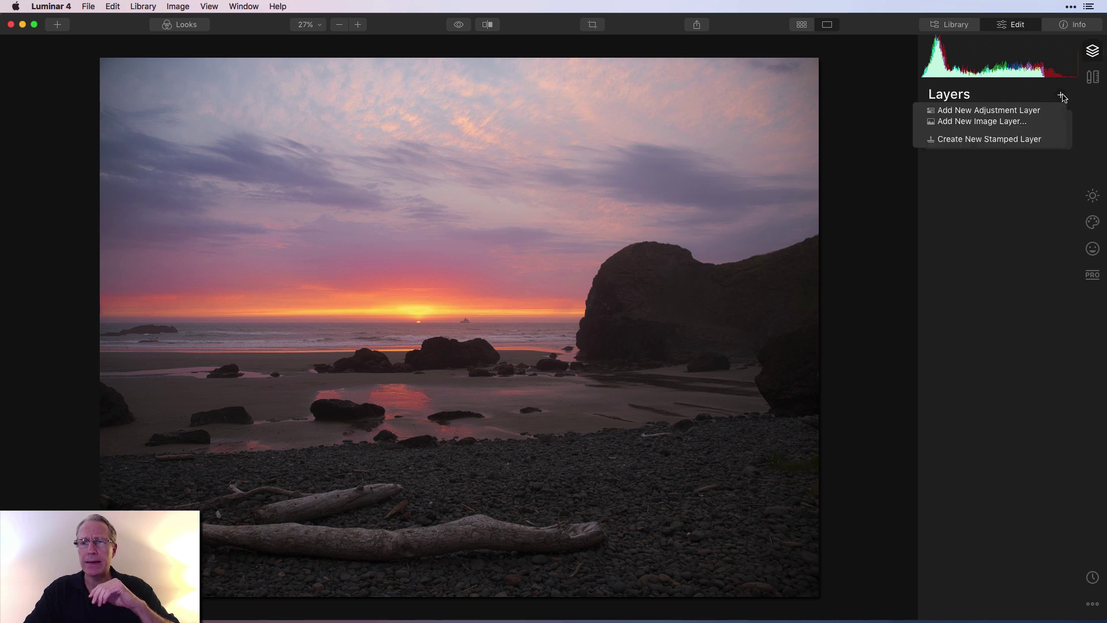
left_click(1014, 110)
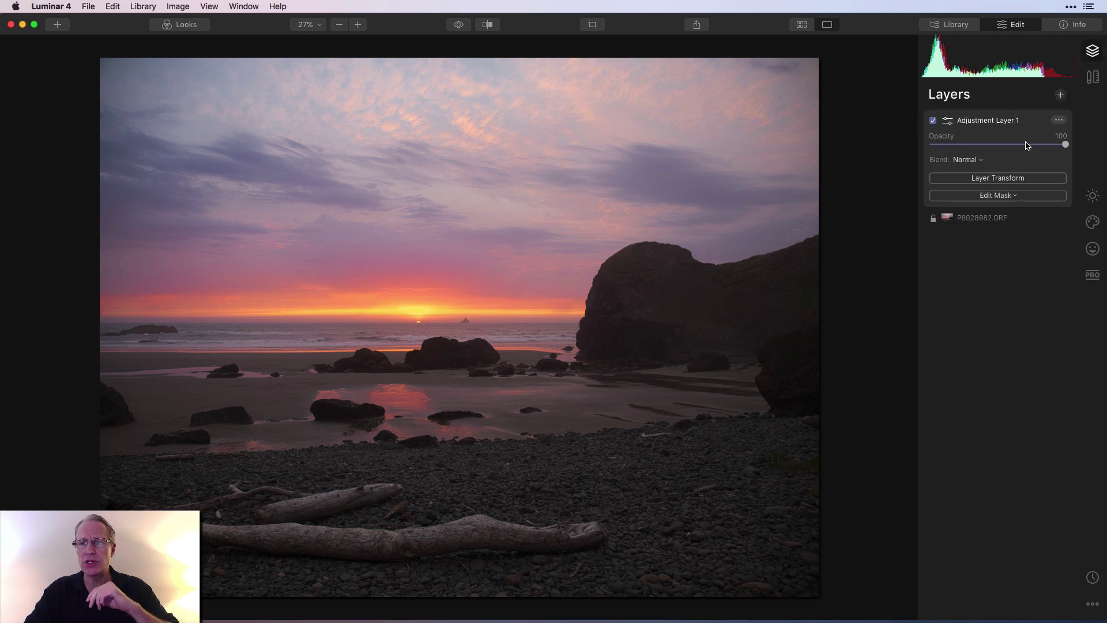
left_click(1016, 197)
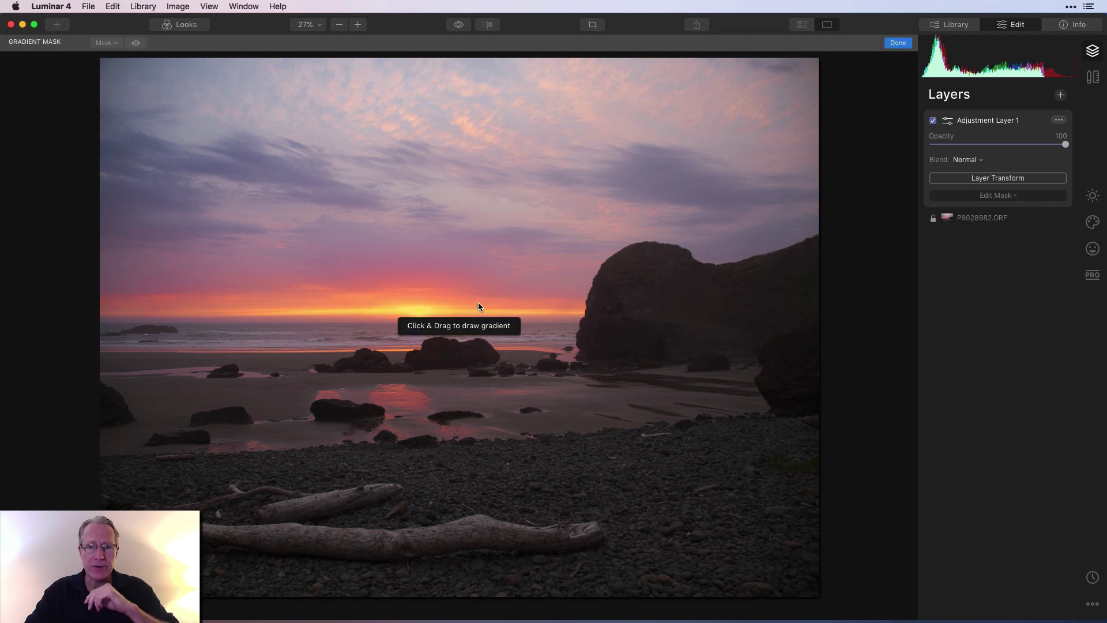
left_click_drag(478, 305, 478, 334)
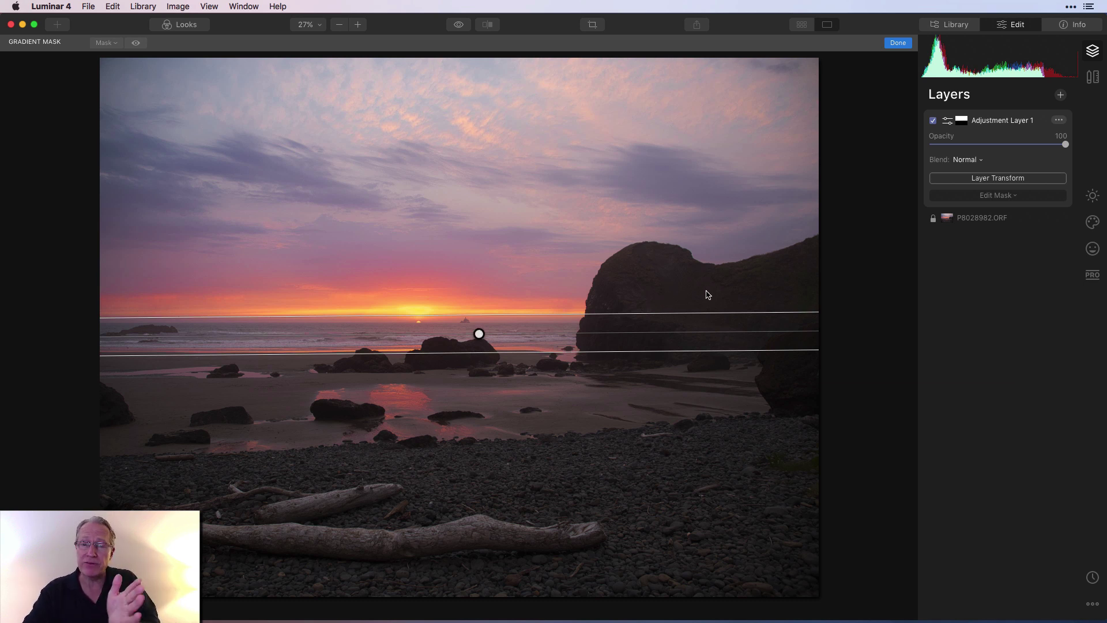
left_click(904, 44)
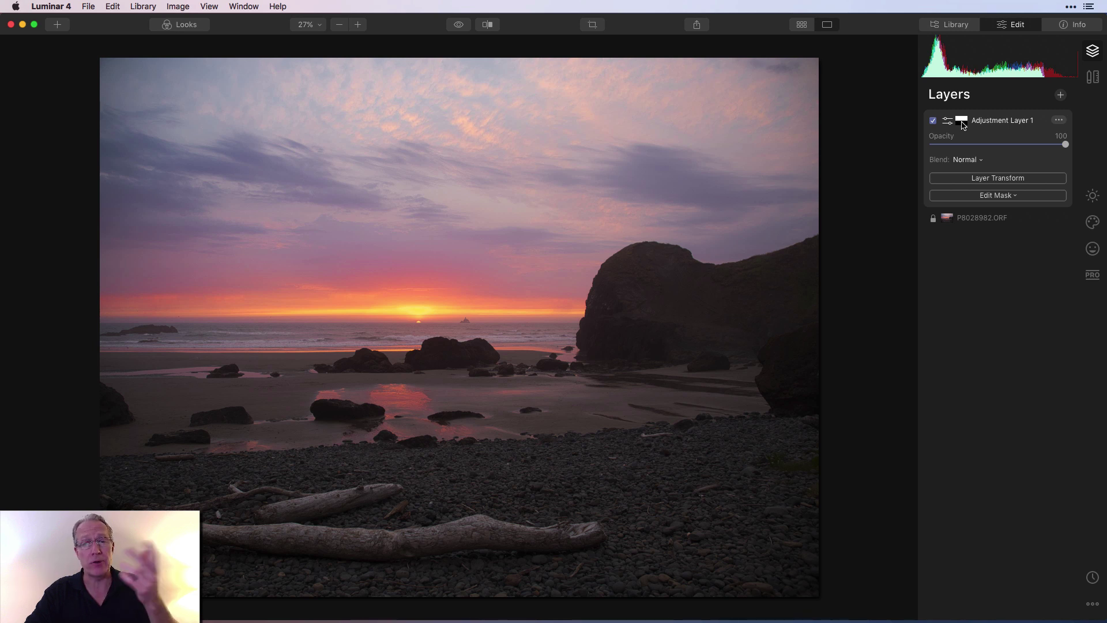
Warm the sky layer with Temperature 3, Tint 15 and Smart Contrast 31
left_click(1092, 196)
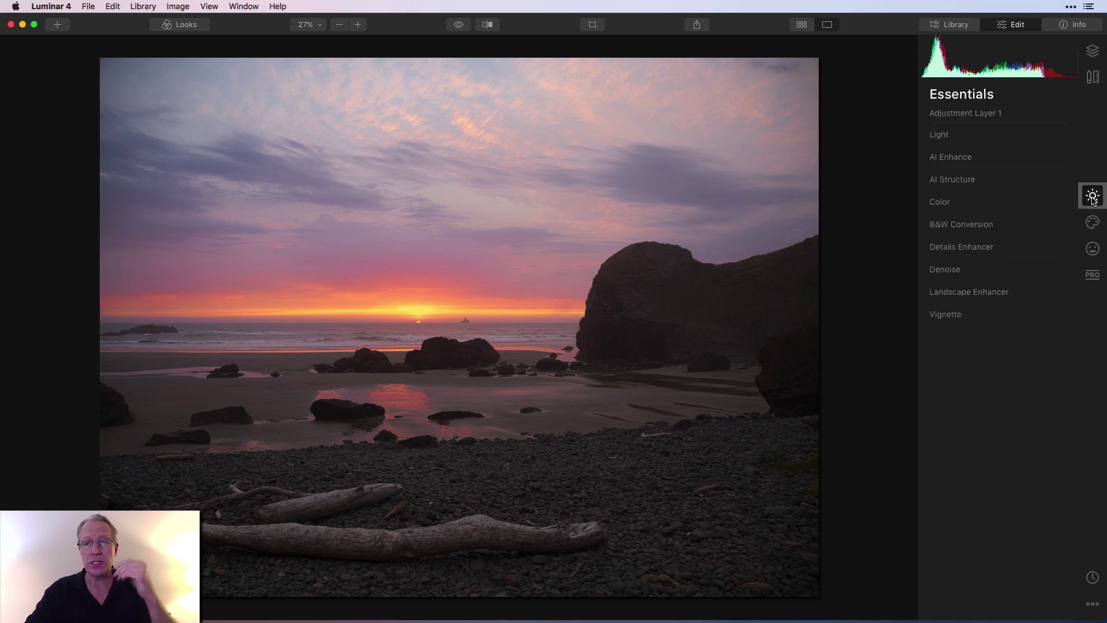
left_click(960, 138)
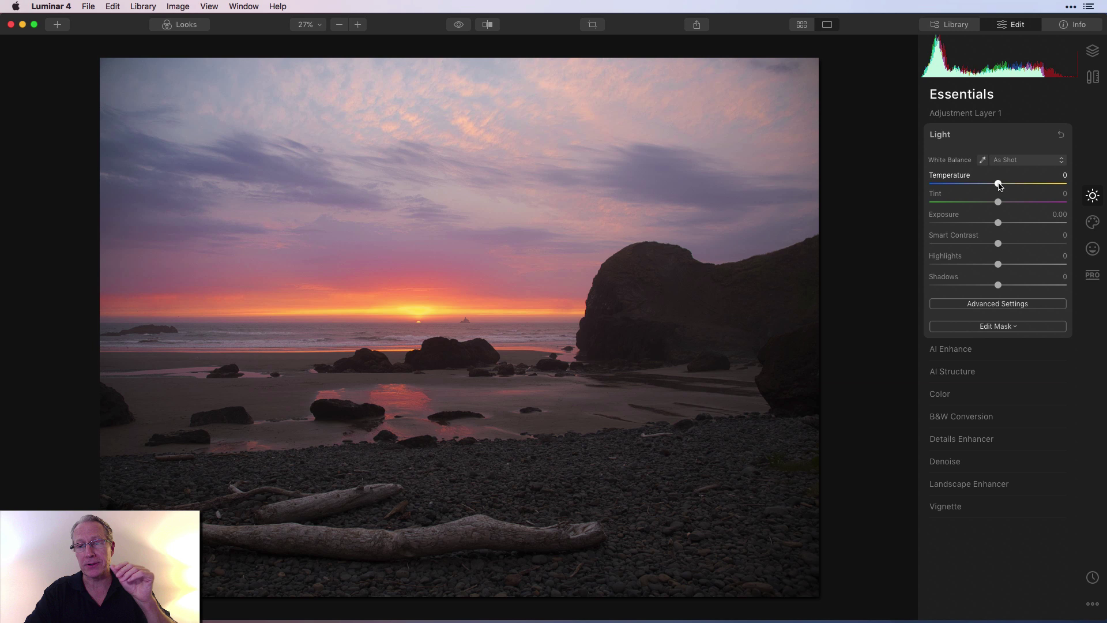
left_click_drag(999, 186, 1008, 207)
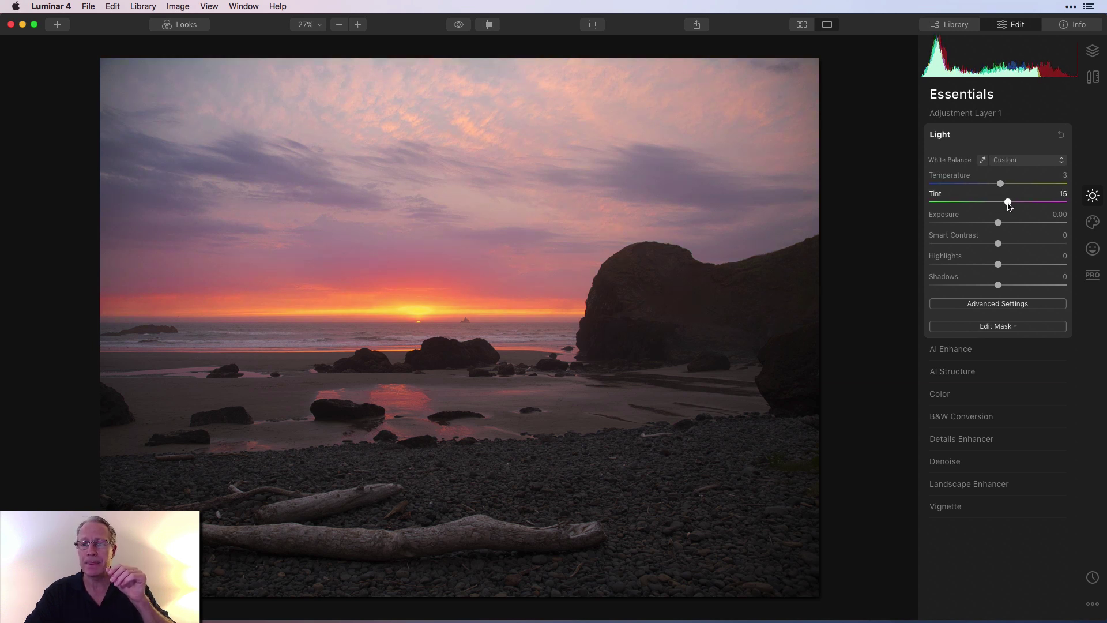
left_click_drag(998, 244, 1019, 246)
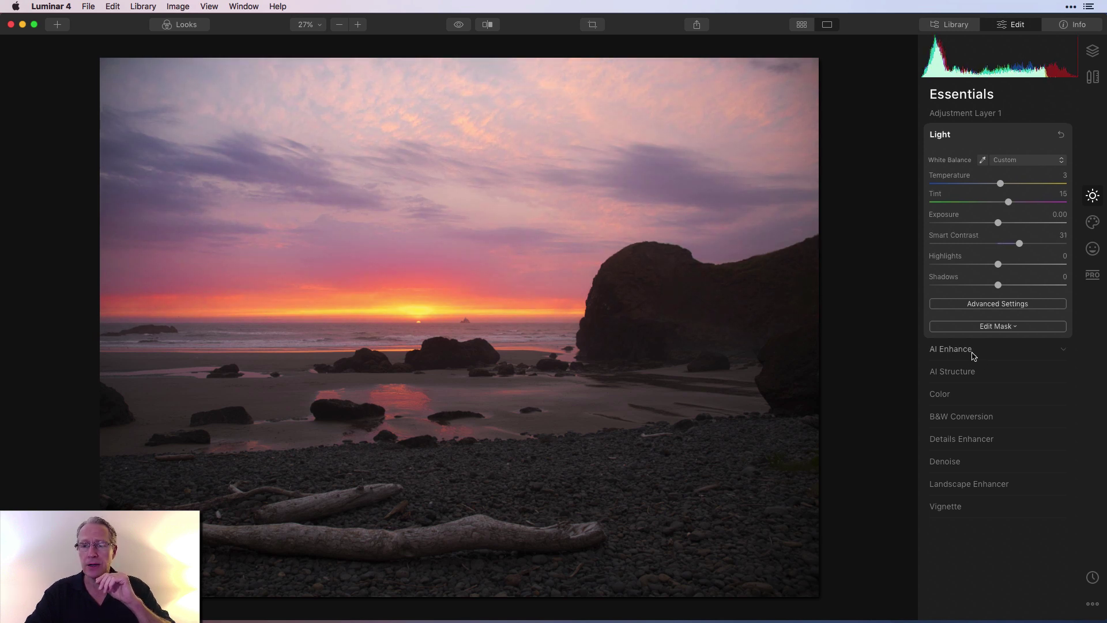
Lower AI Structure Amount to -15 and raise the sky's Saturation to 16
left_click(968, 371)
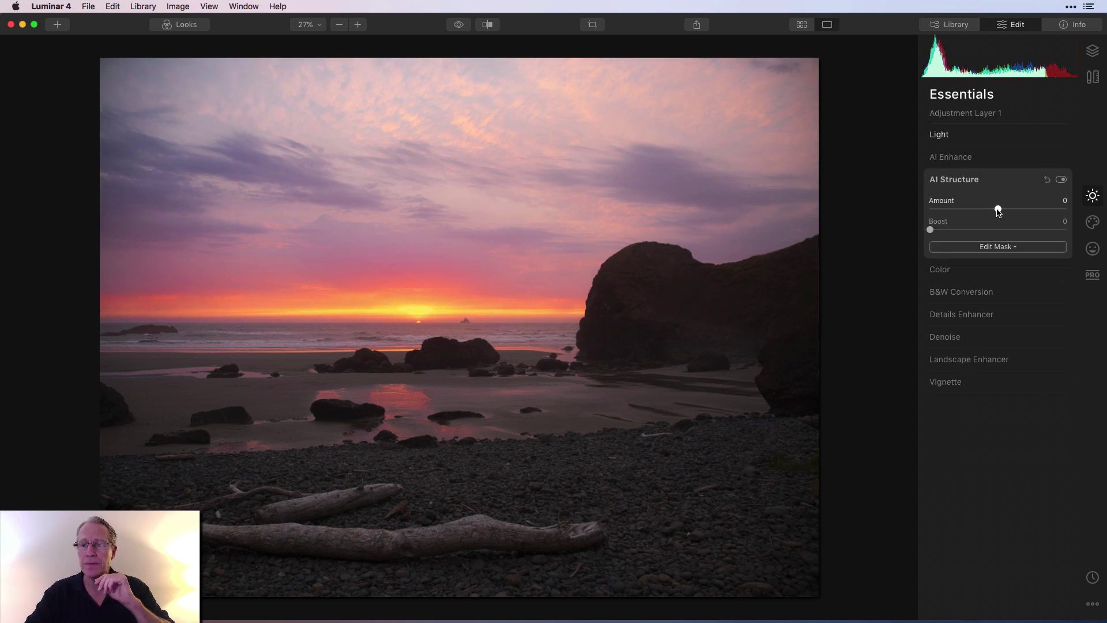
left_click_drag(997, 209, 987, 211)
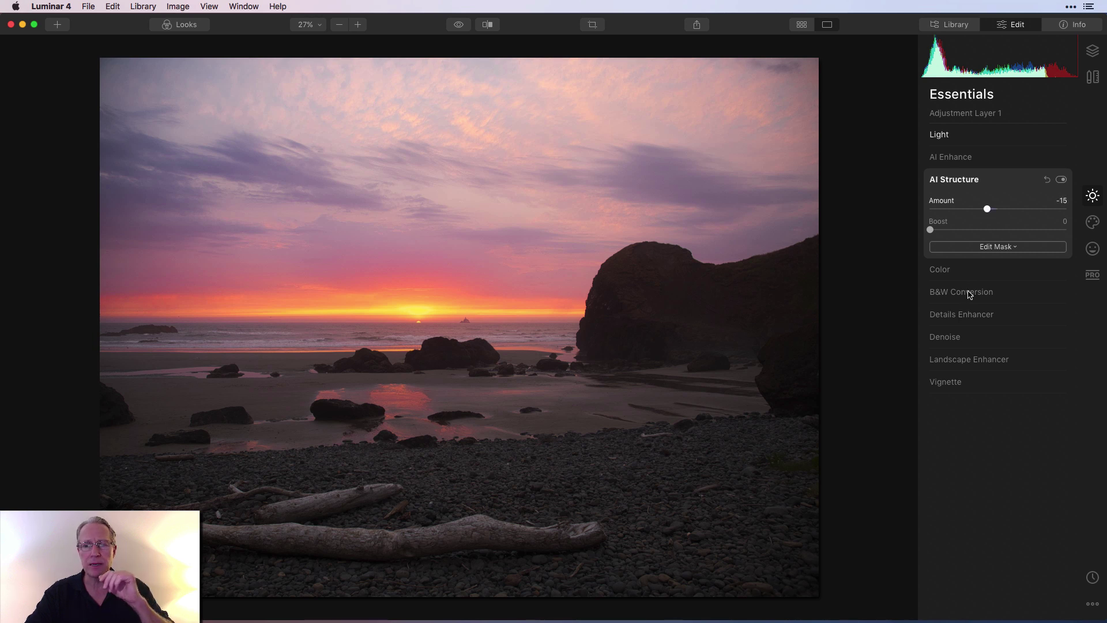
left_click(966, 277)
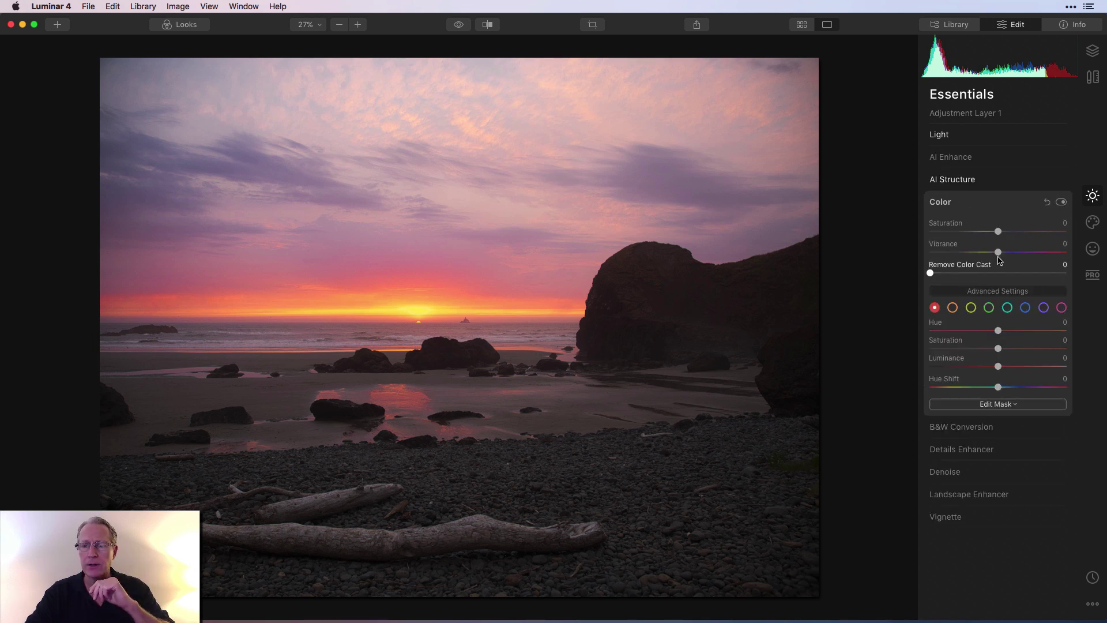
mouse_move(1001, 235)
left_mouse_down()
mouse_move(1013, 235)
mouse_move(1008, 253)
left_mouse_up()
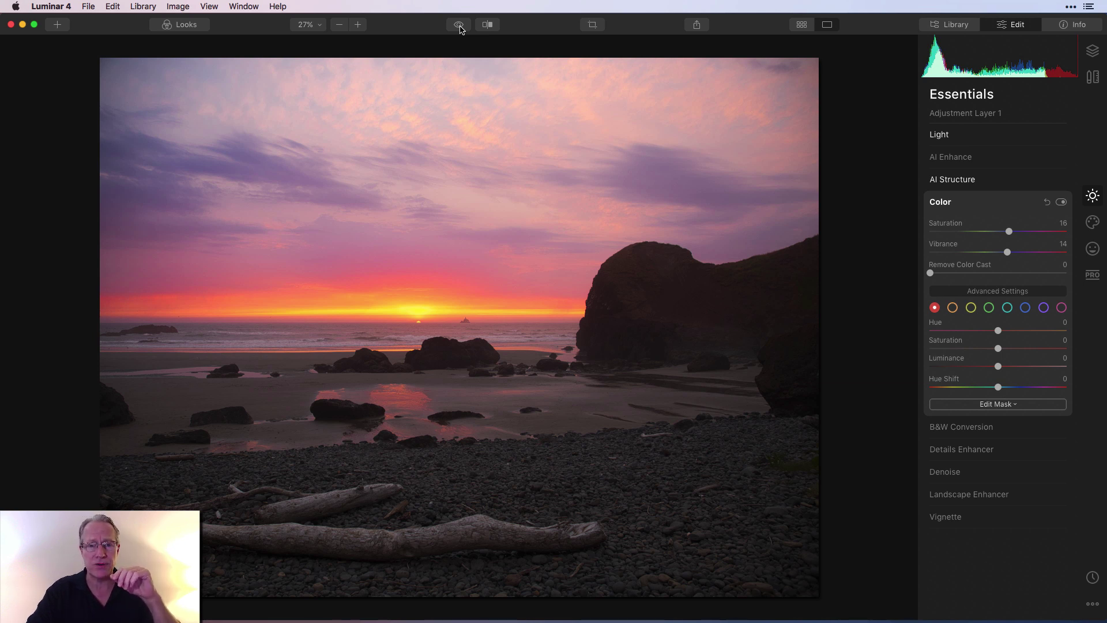
left_click(460, 28)
left_click(460, 28)
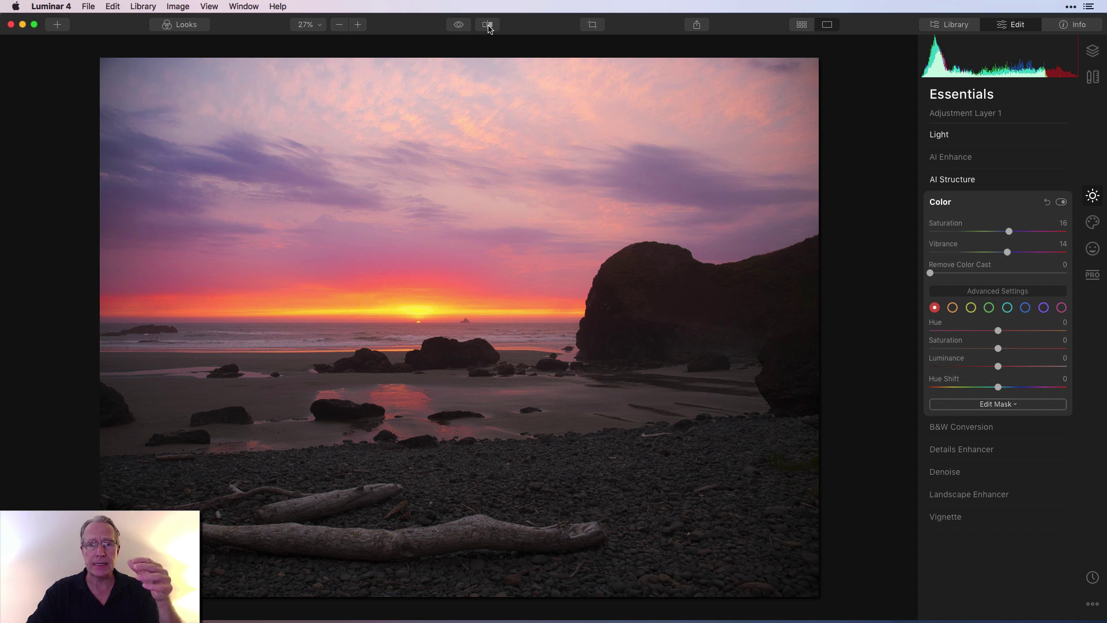
left_click(487, 25)
left_click_drag(460, 116, 332, 118)
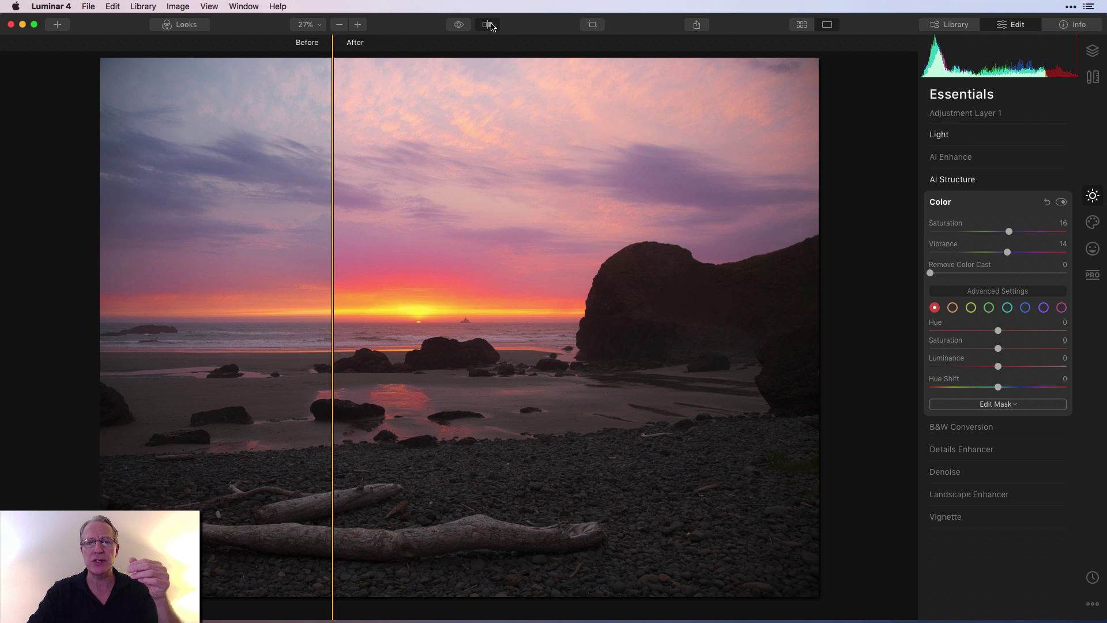
left_click(489, 24)
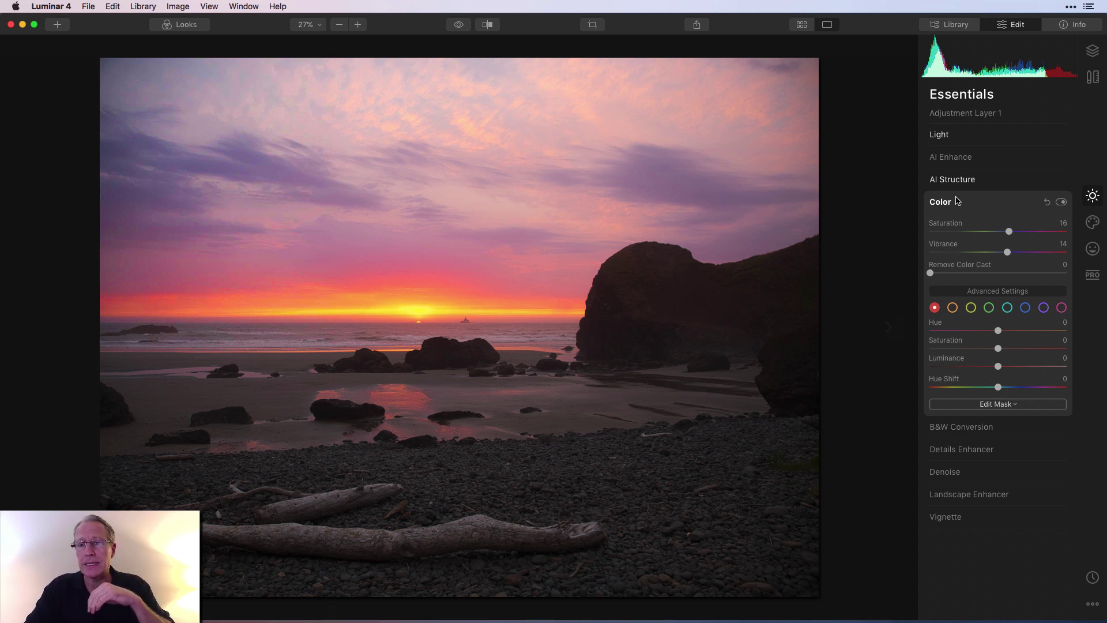
left_click(996, 209)
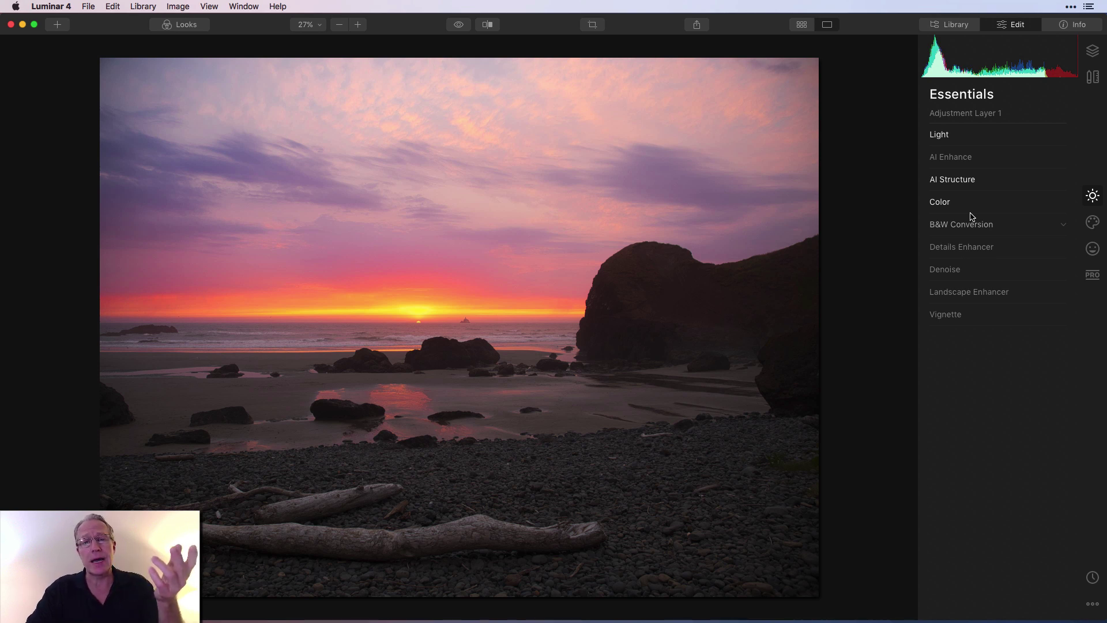
Add Adjustment Layer 2 above Layer 1 and pick a Gradient Mask for it
left_click(1092, 51)
left_click(1061, 95)
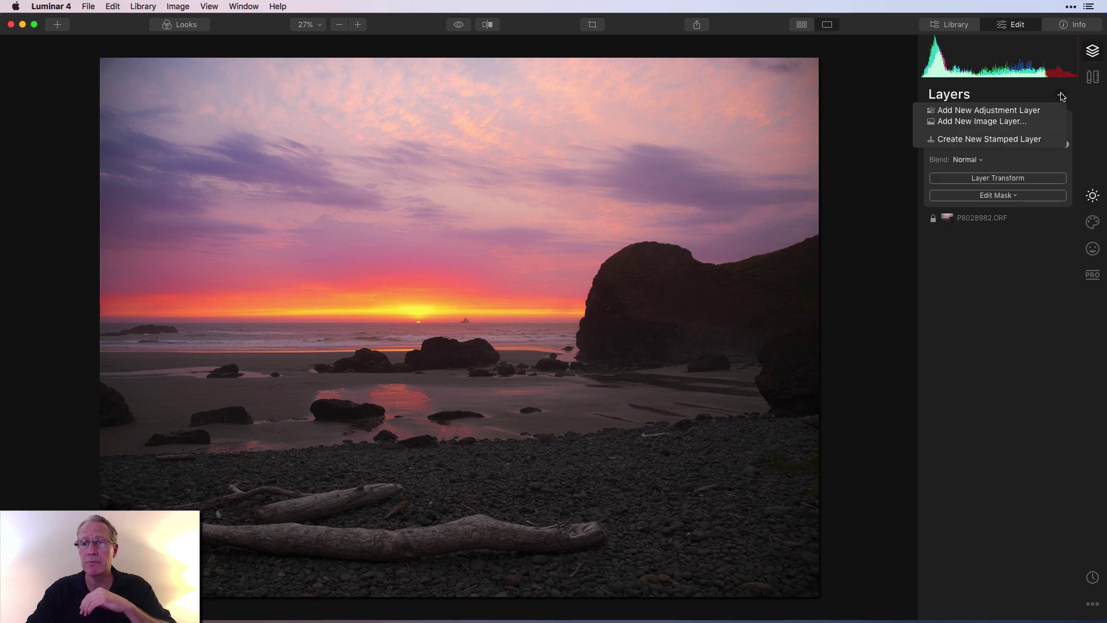
left_click(1020, 109)
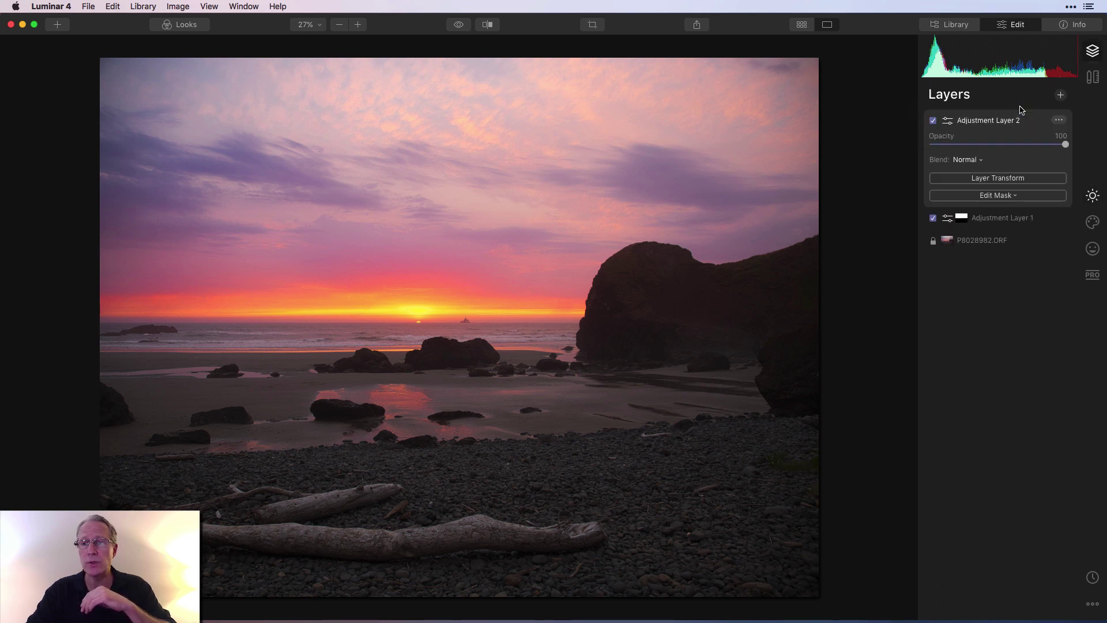
left_click(1004, 197)
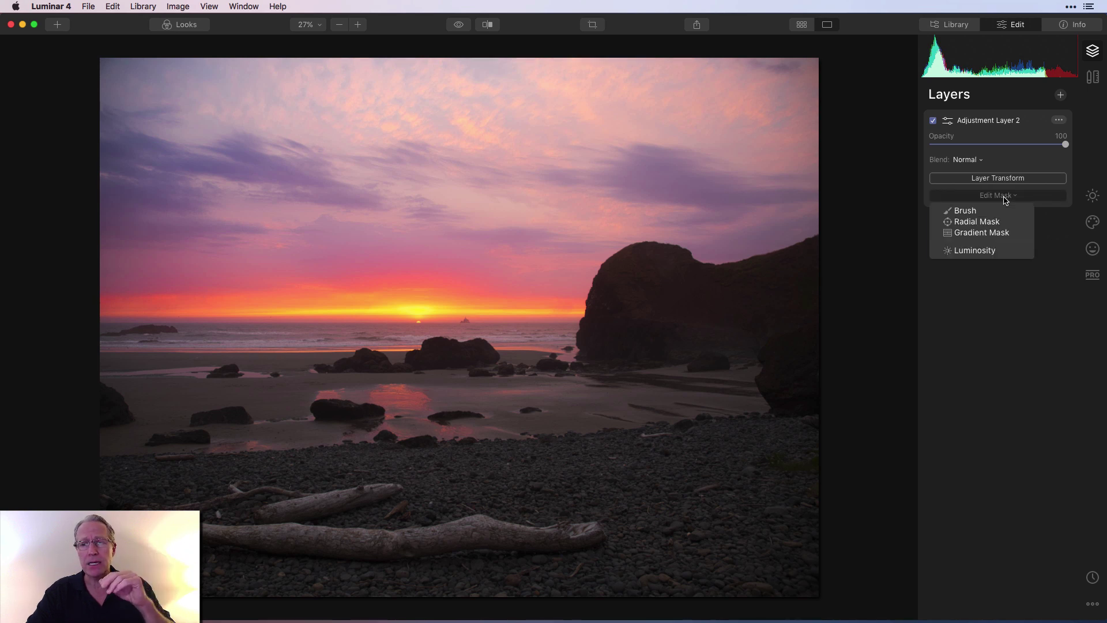
left_click(987, 234)
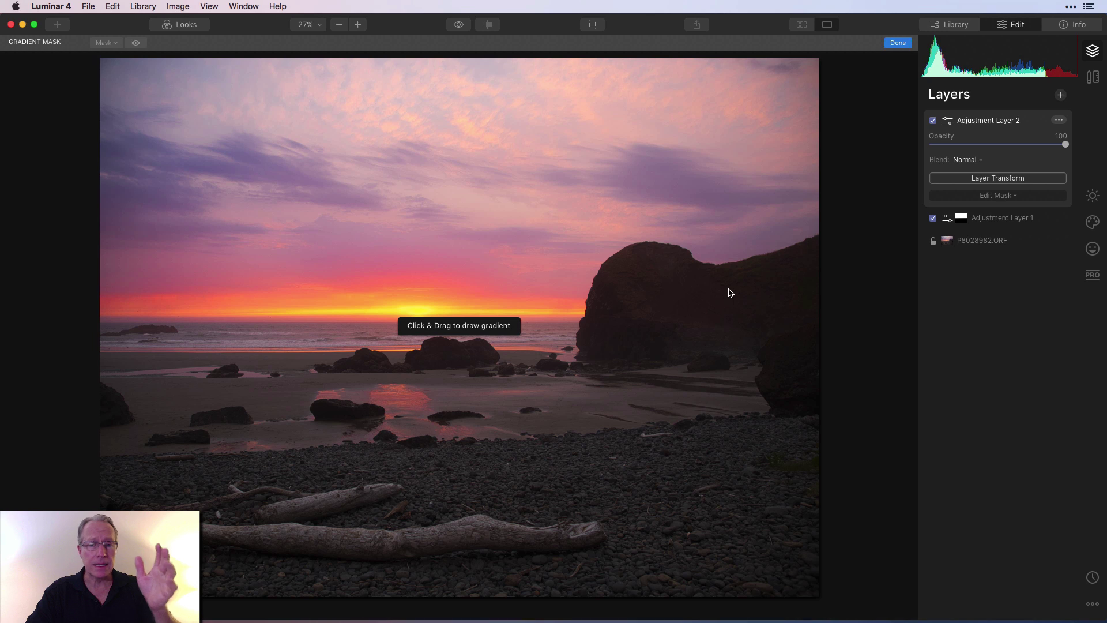
Drag a gradient across the horizon so Layer 2 affects only the foreground beach, and finish the mask
mouse_move(506, 345)
left_mouse_down()
mouse_move(506, 318)
mouse_move(507, 329)
left_mouse_up()
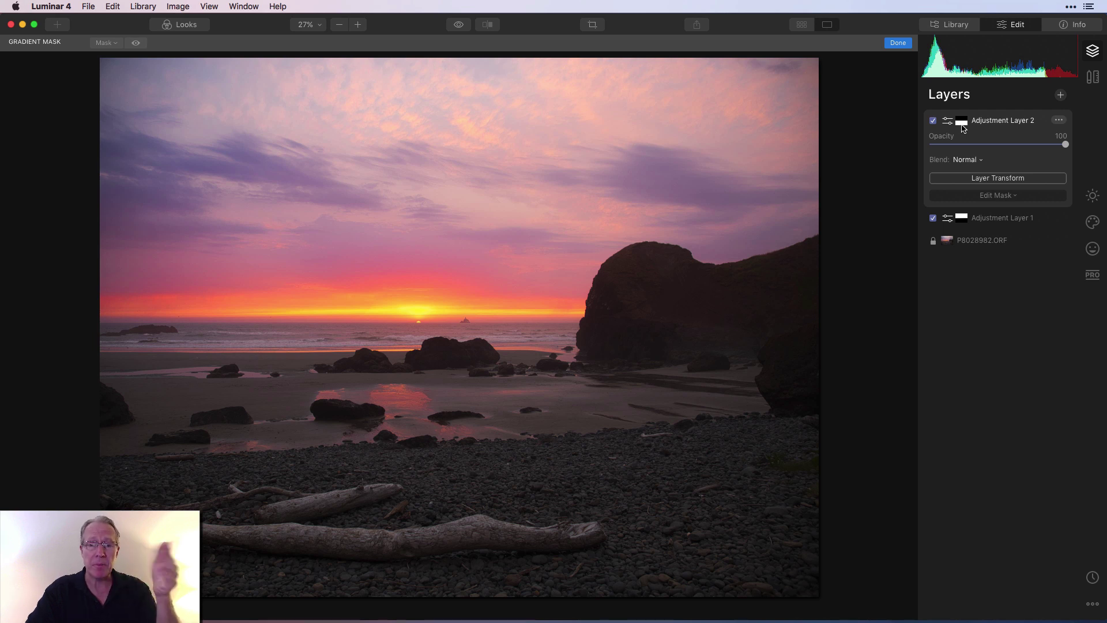
left_click(902, 45)
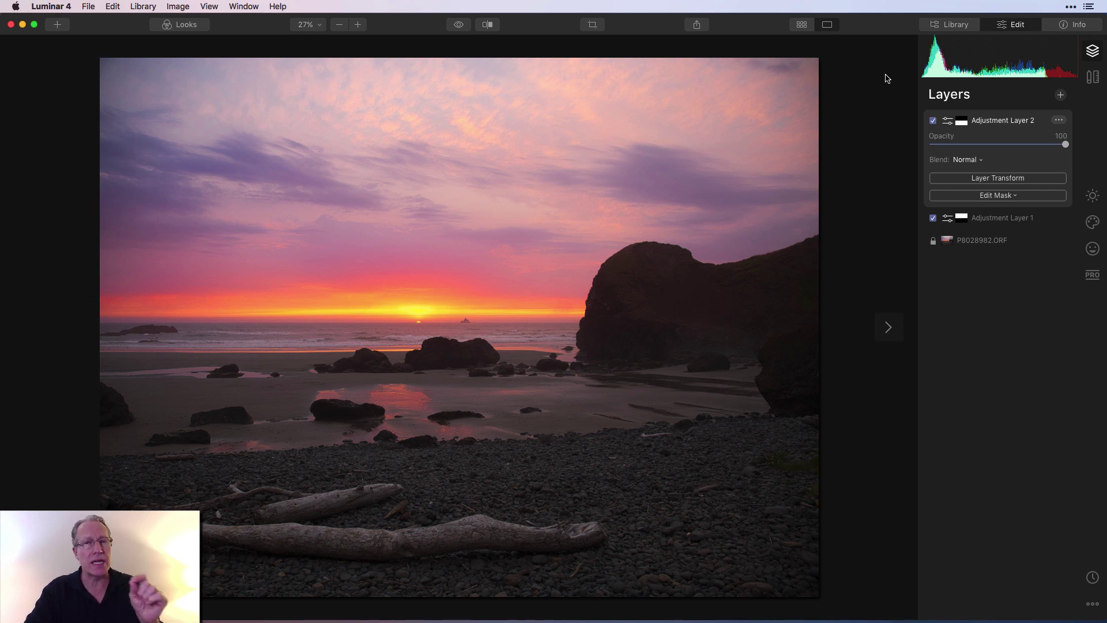
Give Layer 2 AI Structure Amount 60, Boost 18 and AI Accent 24
left_click(1093, 196)
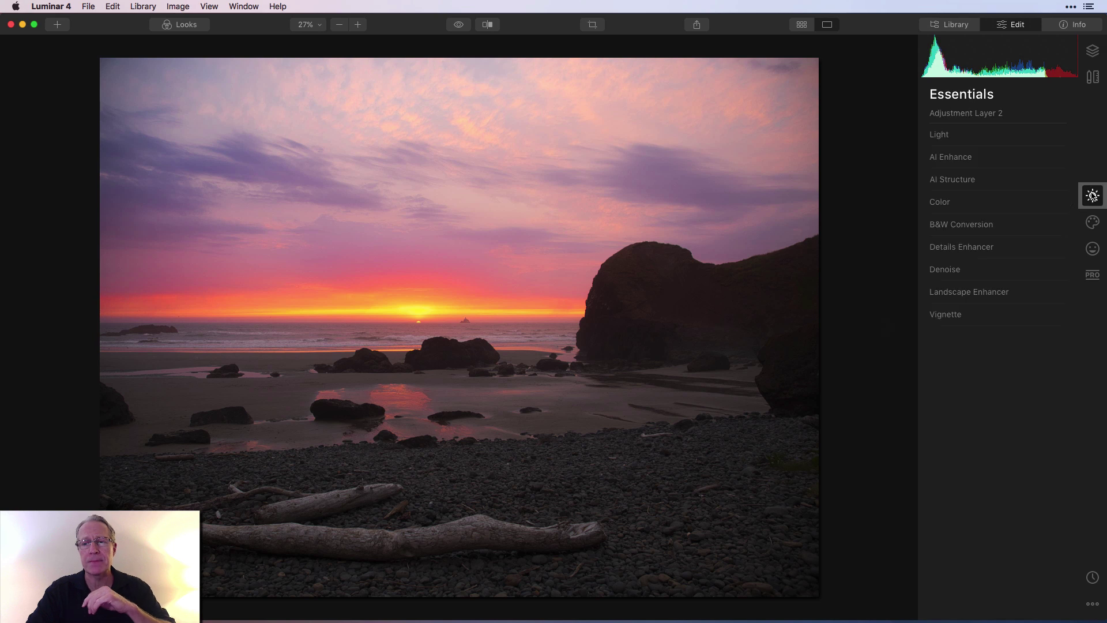
left_click(960, 179)
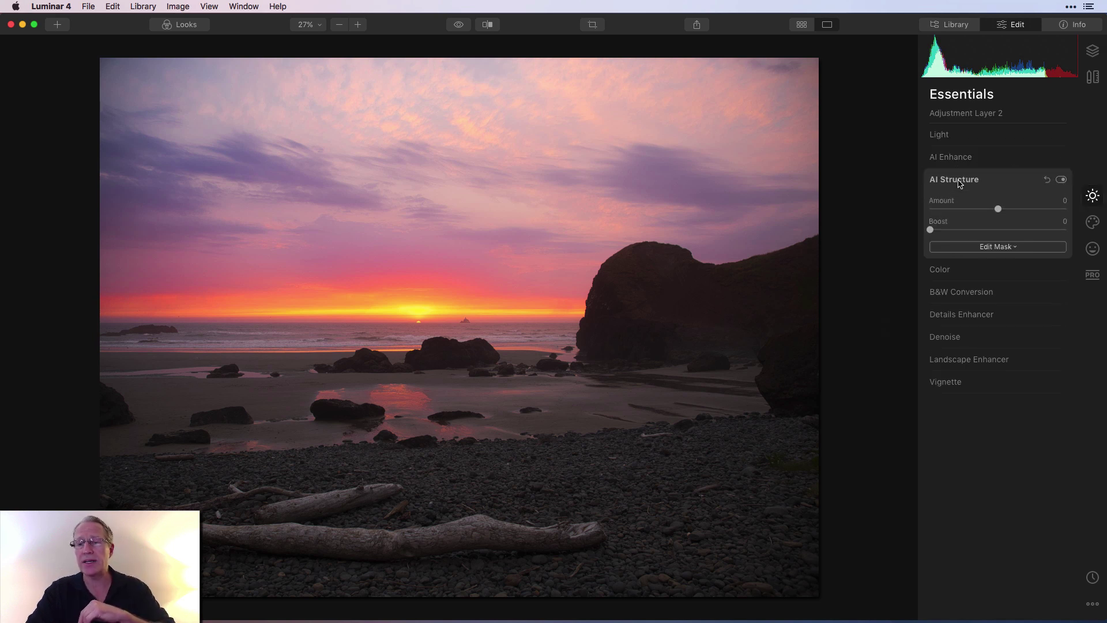
left_click_drag(998, 208, 1044, 209)
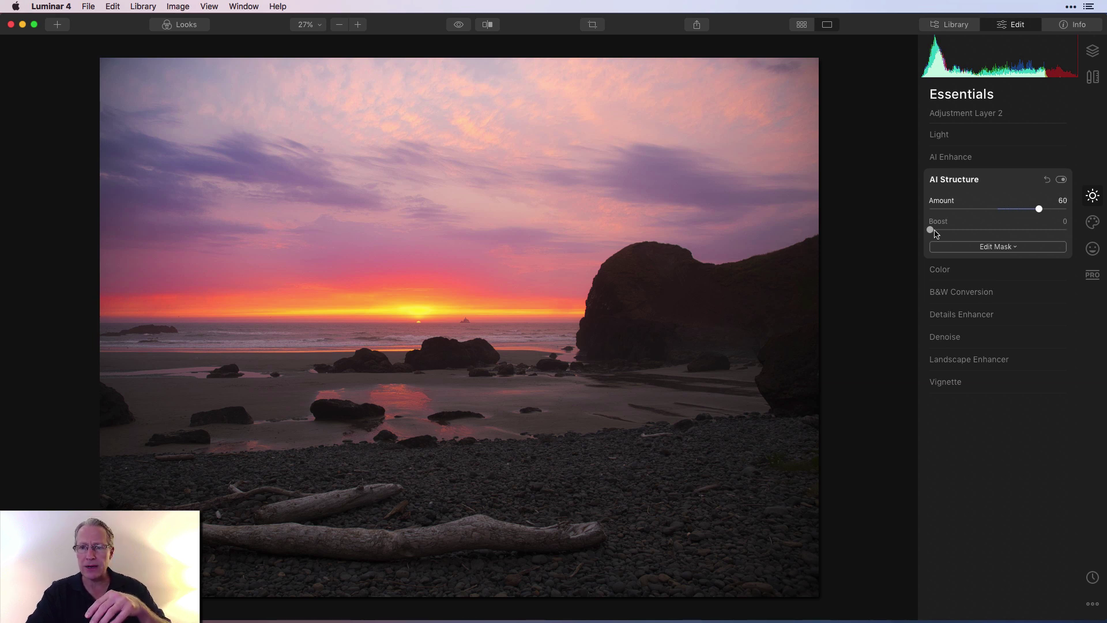
left_click_drag(934, 231, 956, 234)
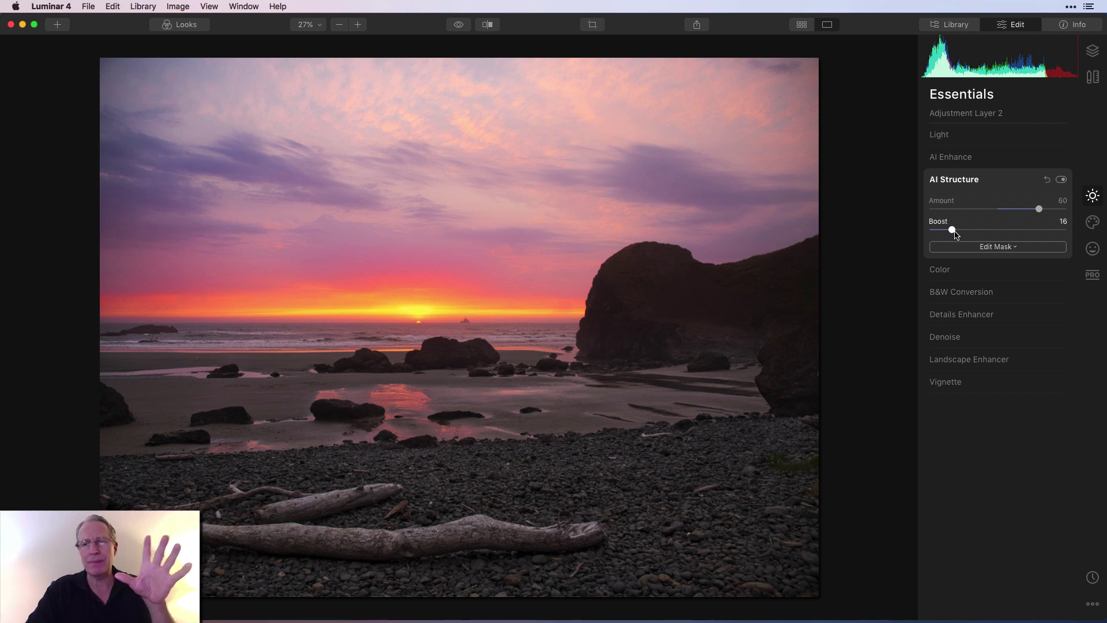
left_click(978, 158)
left_click_drag(932, 188, 967, 189)
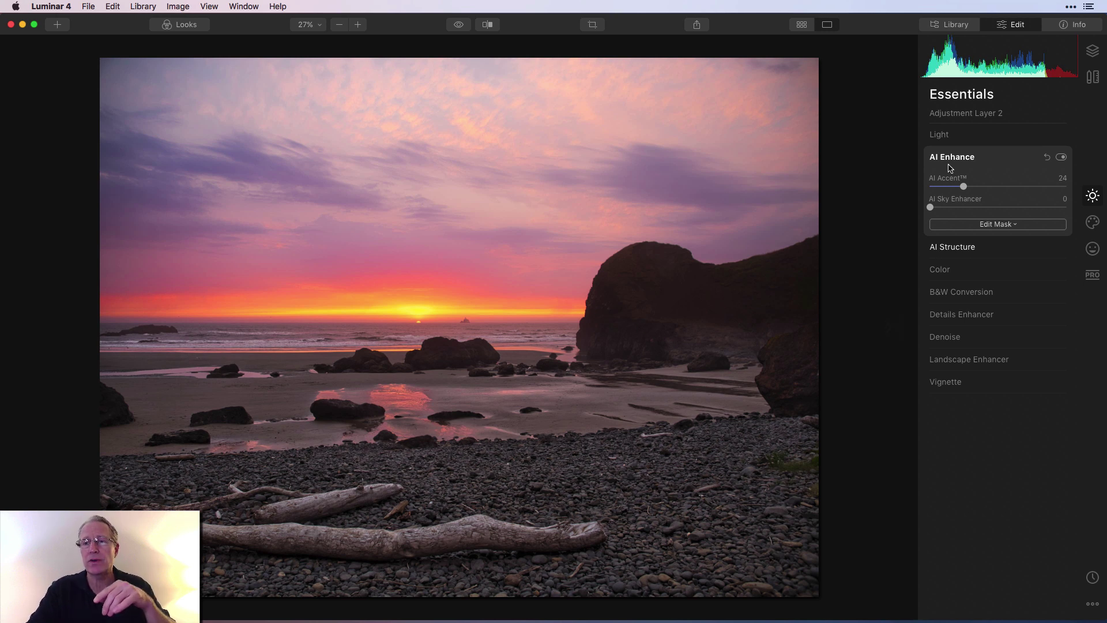
Edit Layer 2's mask with the Brush in Erase mode, size 52, with the red overlay shown
left_click(1092, 53)
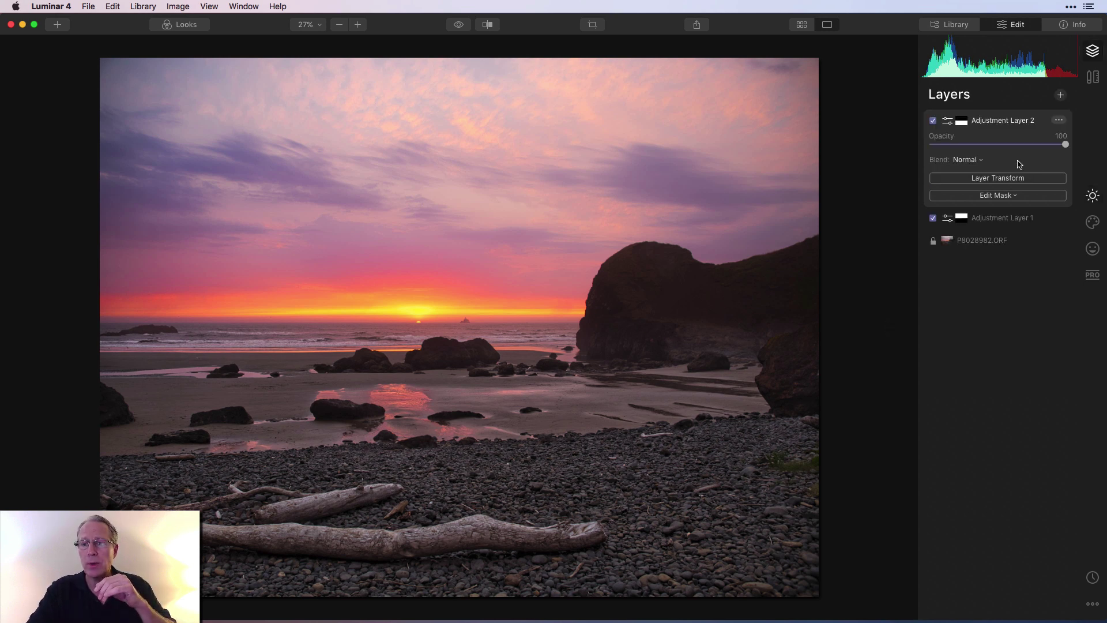
left_click(1000, 199)
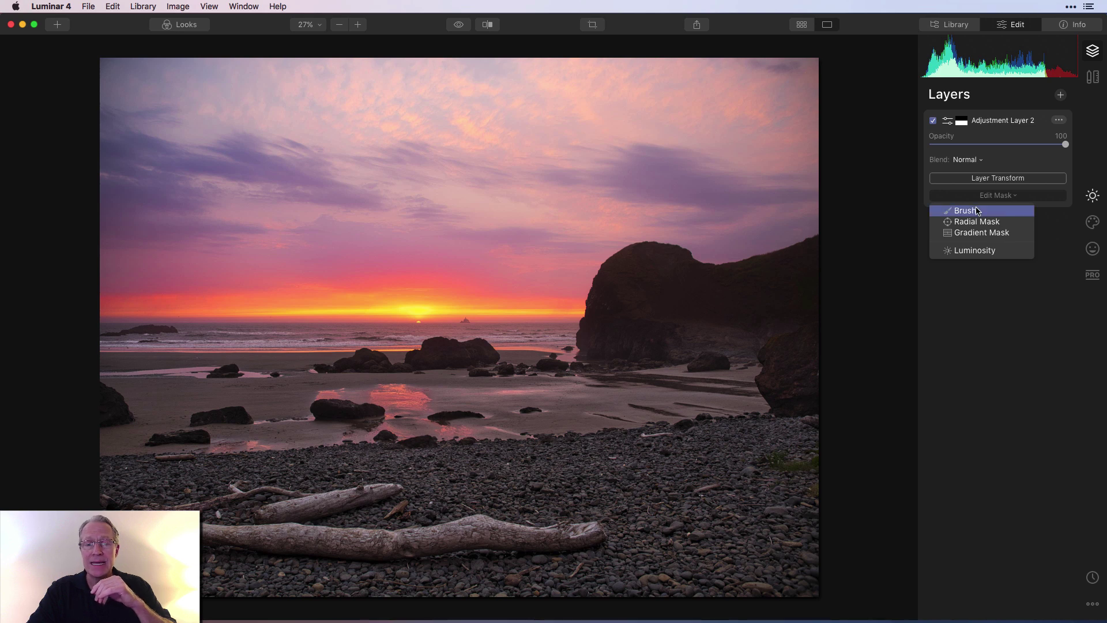
left_click(978, 211)
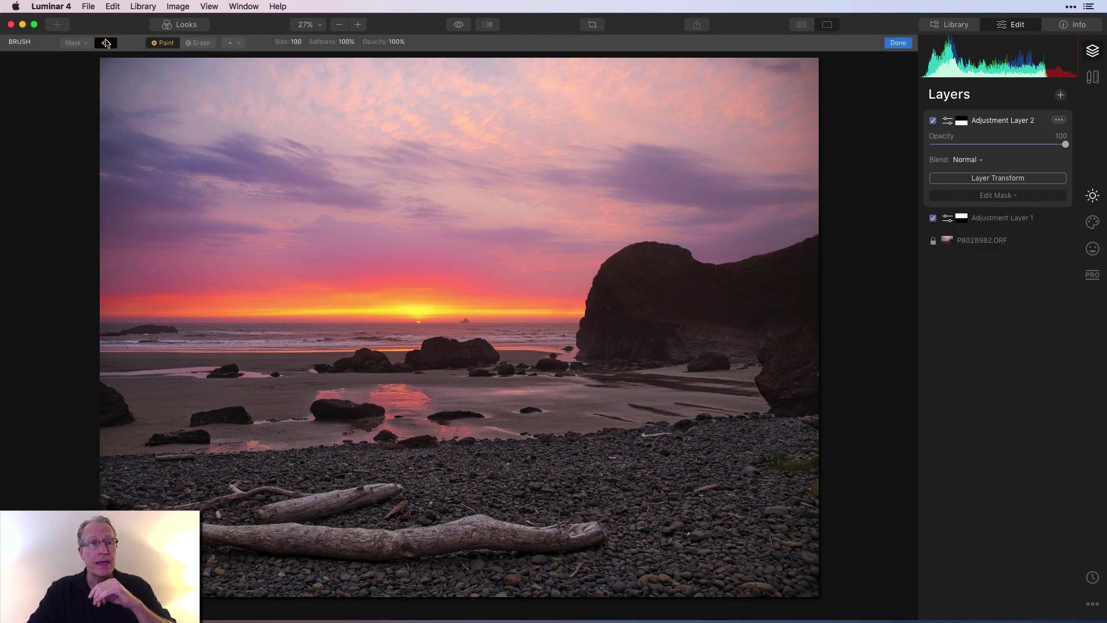
left_click(106, 42)
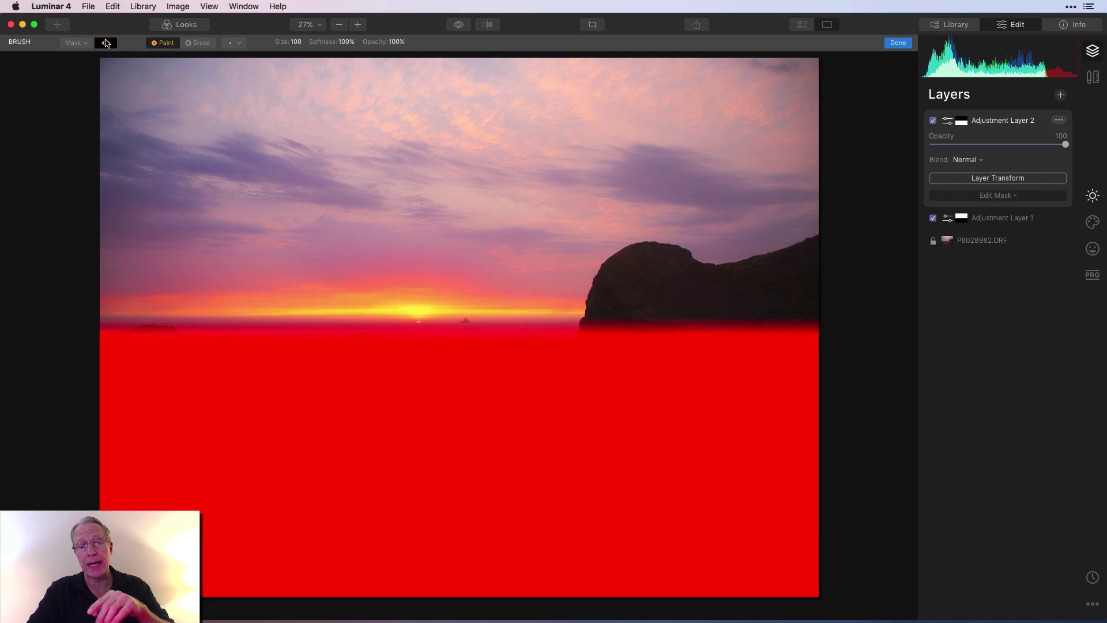
left_click(194, 43)
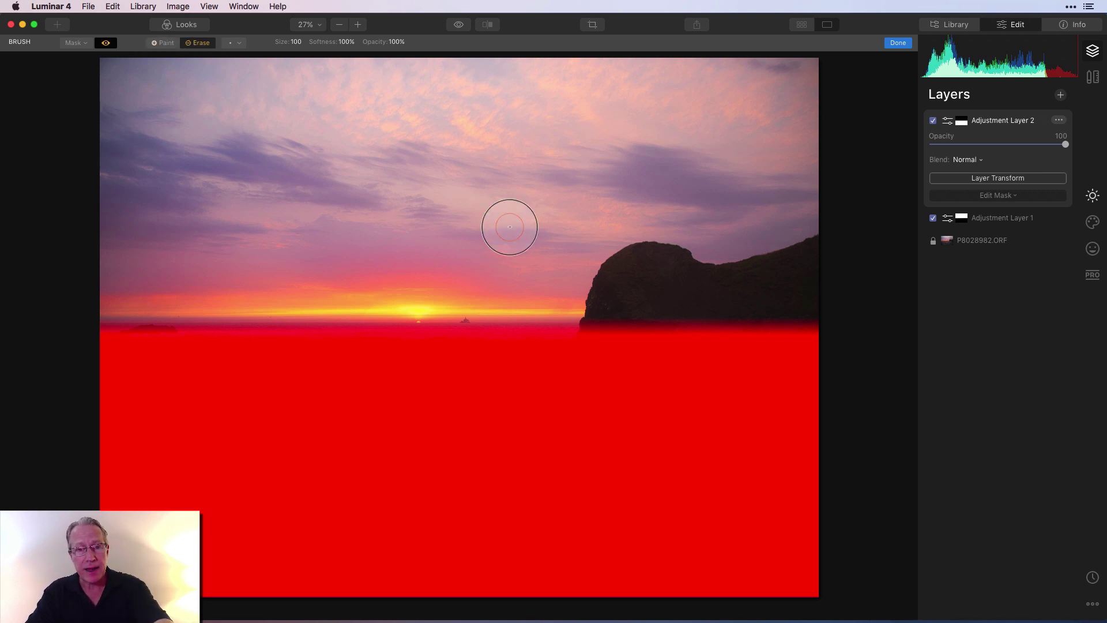
key("bracketleft")
key("bracketleft")
key("bracketleft")
key("bracketleft")
key("bracketleft")
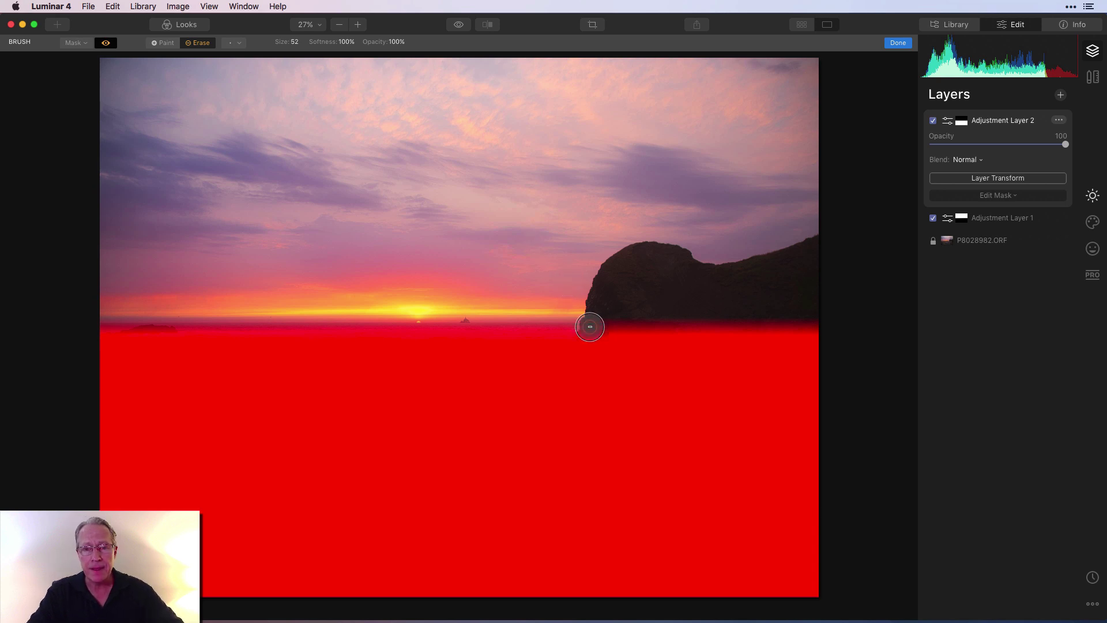
Erase the mask along the large rock's base and its left and right edges, checking with the overlay
mouse_move(589, 326)
left_mouse_down()
mouse_move(819, 326)
mouse_move(796, 323)
mouse_move(819, 335)
mouse_move(648, 317)
mouse_move(590, 333)
mouse_move(818, 341)
left_mouse_up()
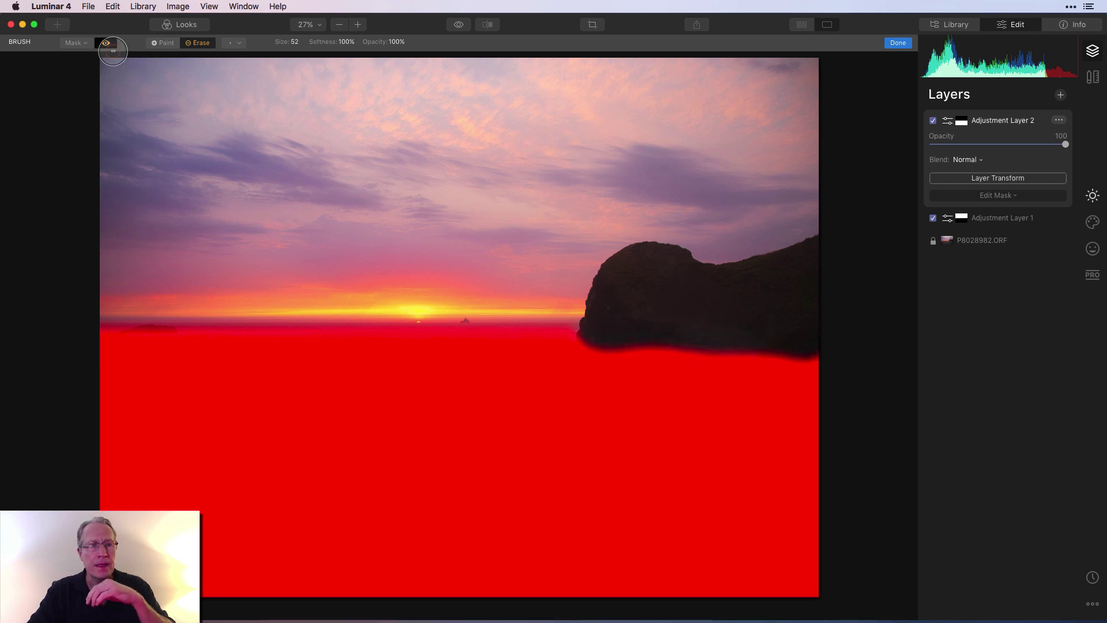
left_click(107, 43)
left_click(107, 44)
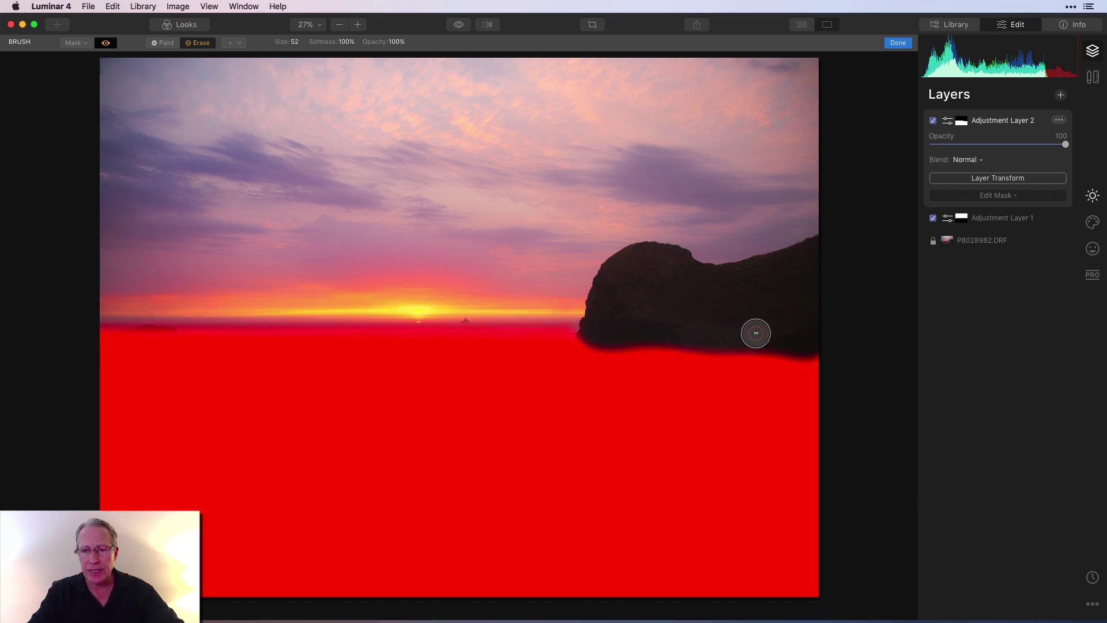
mouse_move(755, 333)
left_mouse_down()
mouse_move(793, 338)
mouse_move(778, 339)
mouse_move(813, 366)
mouse_move(816, 351)
mouse_move(816, 374)
mouse_move(783, 342)
mouse_move(786, 361)
mouse_move(814, 380)
mouse_move(804, 354)
mouse_move(769, 339)
left_mouse_up()
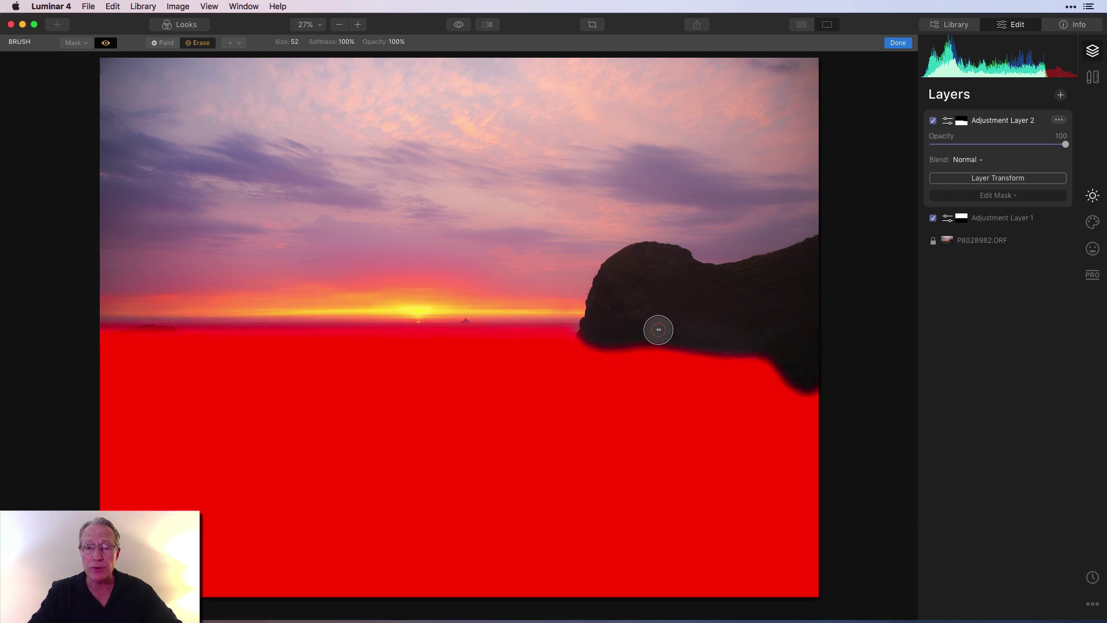
mouse_move(659, 329)
left_mouse_down()
mouse_move(600, 330)
mouse_move(596, 341)
mouse_move(640, 341)
left_mouse_up()
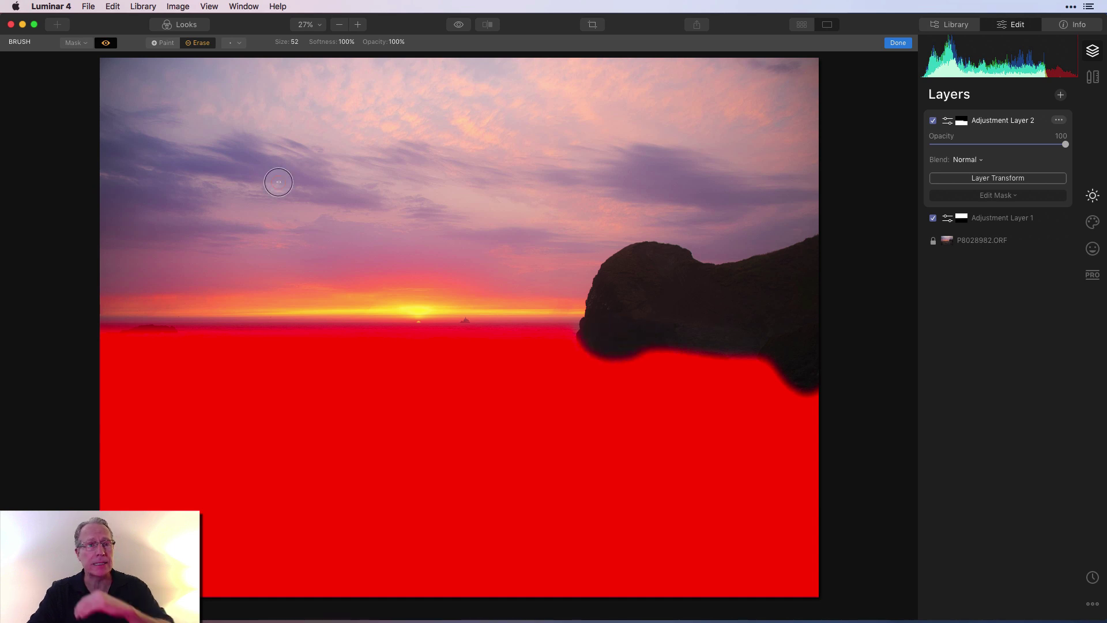
left_click(106, 43)
left_click(106, 43)
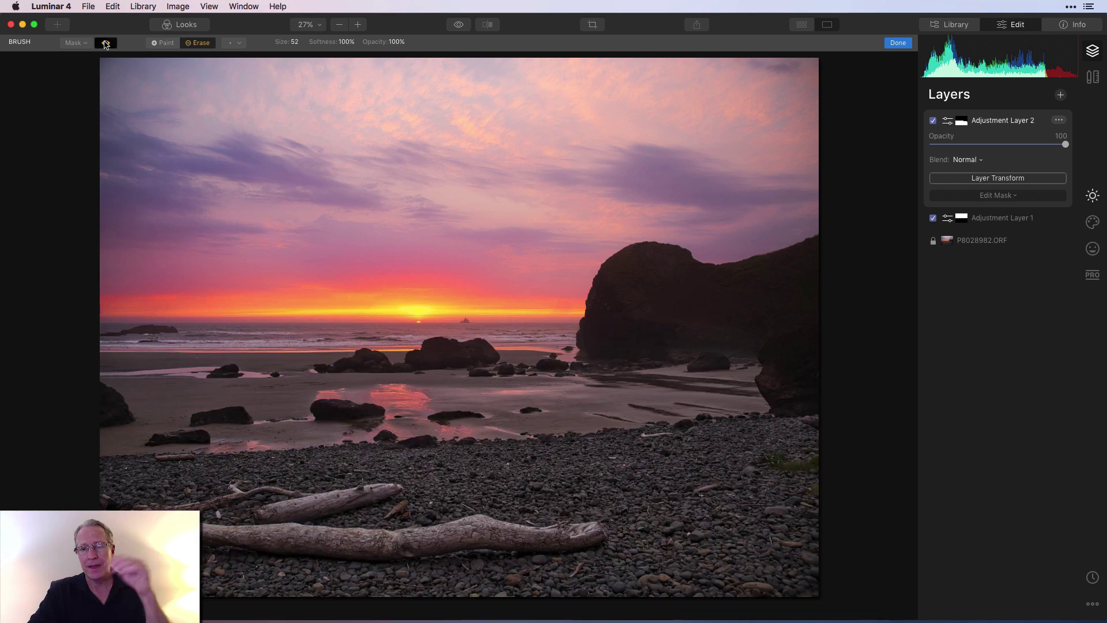
Close the brush mask, then compare the sunset edit against the original in before/after split view
left_click(900, 44)
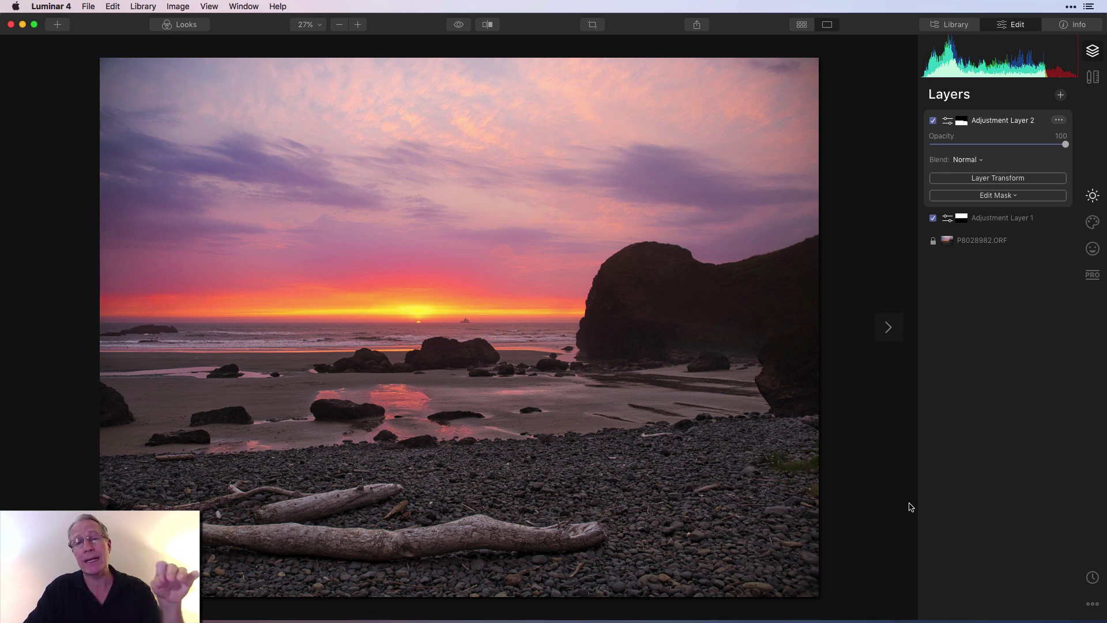
left_click(487, 26)
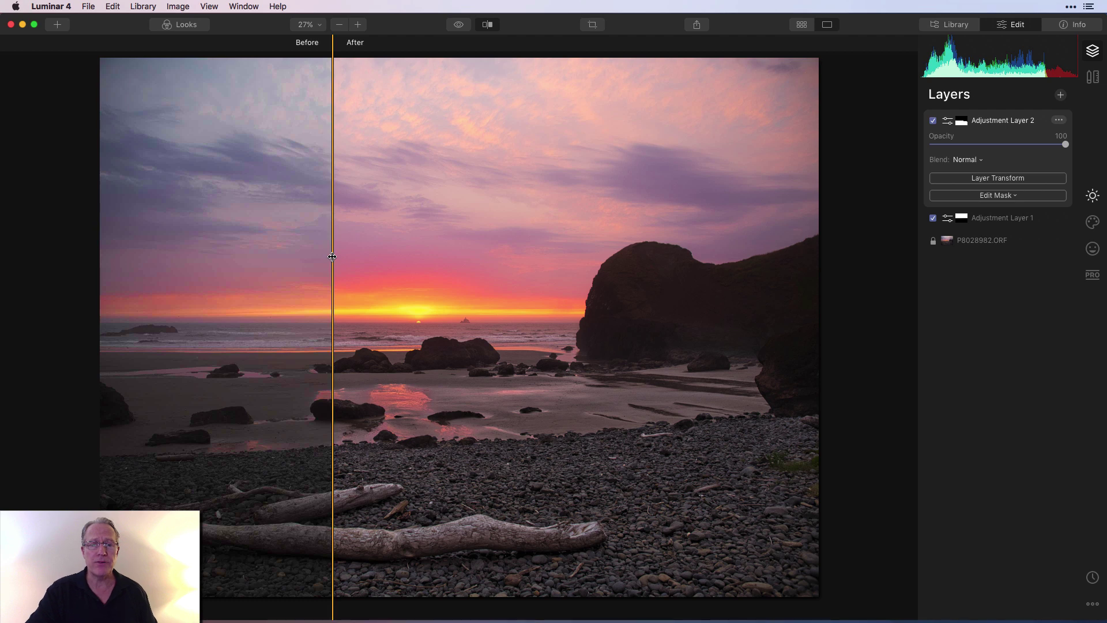
left_click_drag(334, 255, 367, 241)
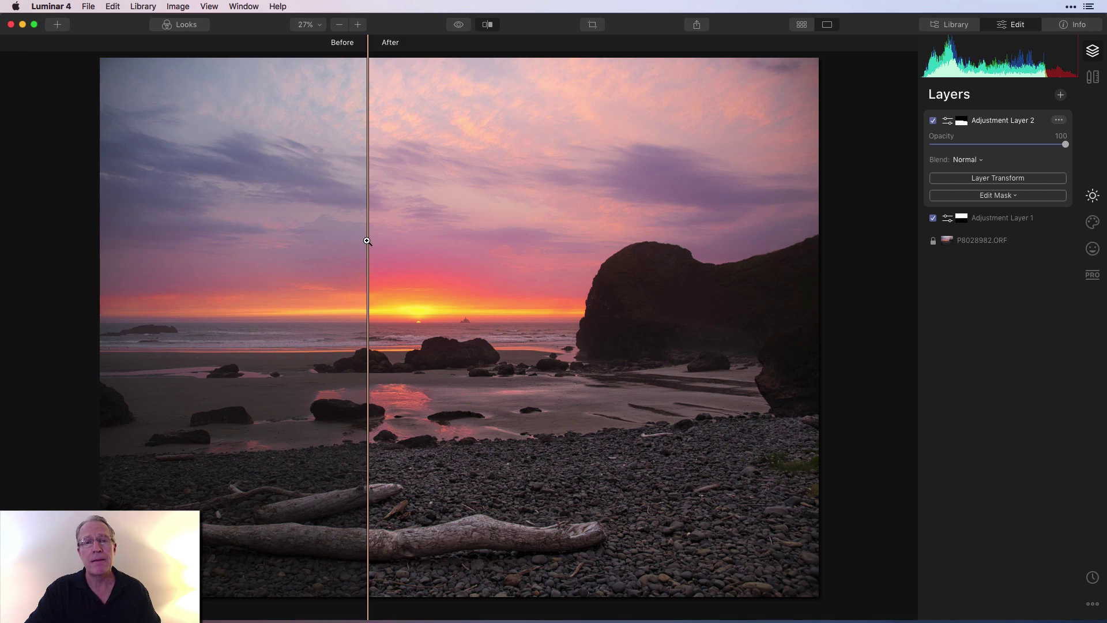
left_click(487, 25)
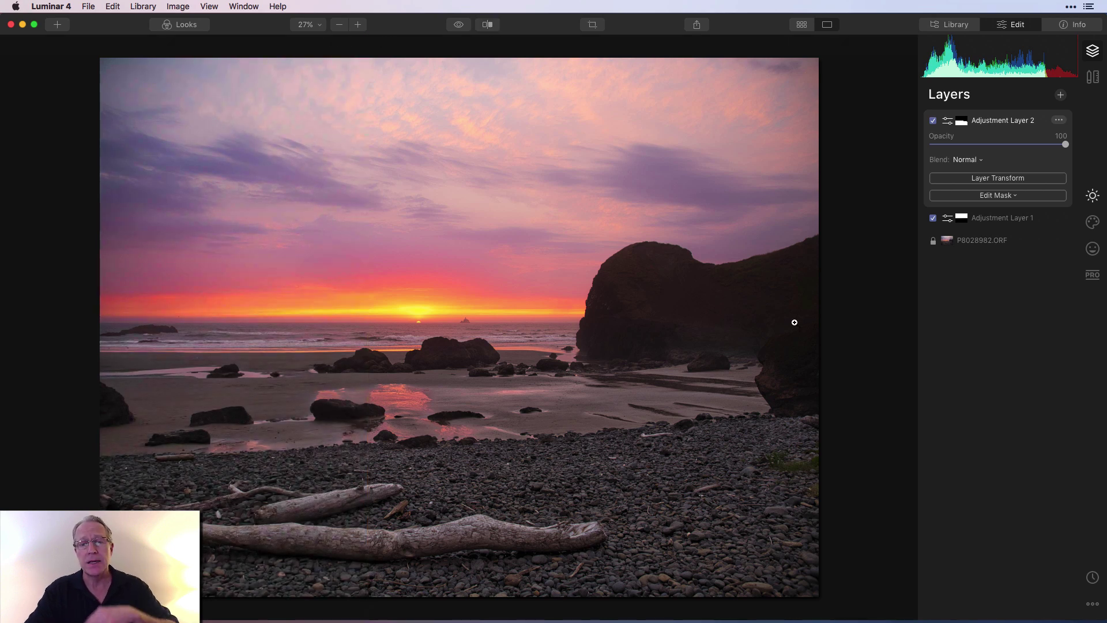
left_click(459, 24)
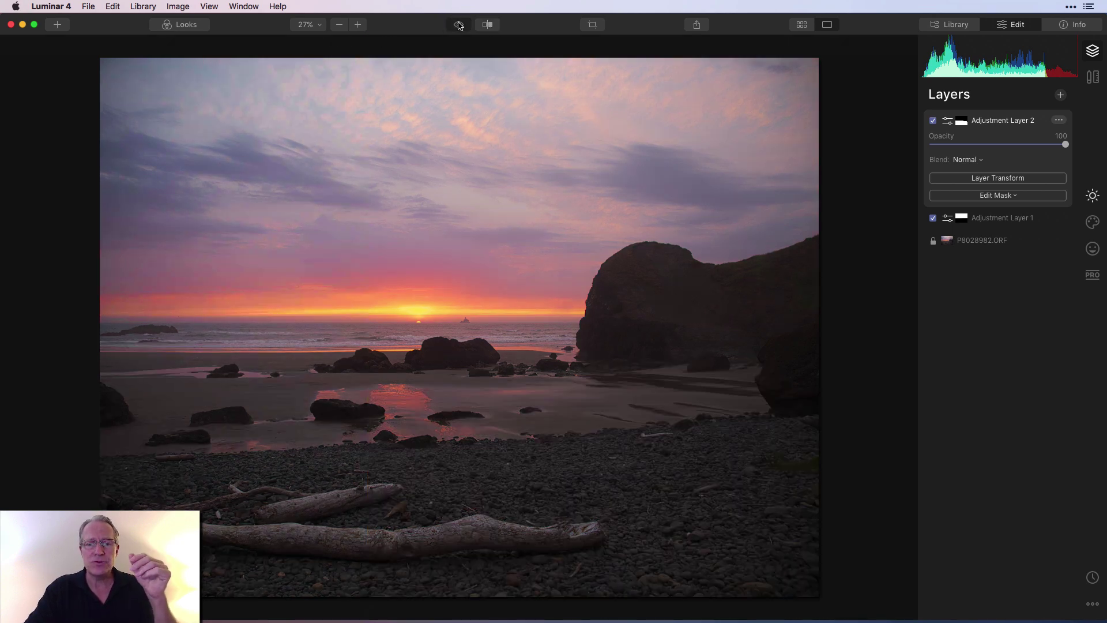